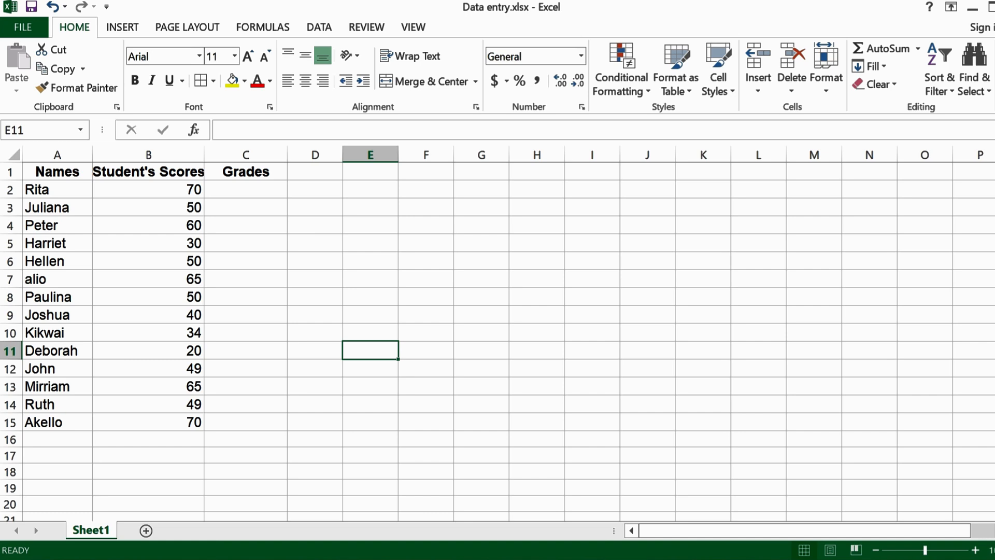
- Enter the formula =IF(B2>=50, "PASS", "FAIL") in cell C2 of the Grades column
click(306, 327)
click(230, 188)
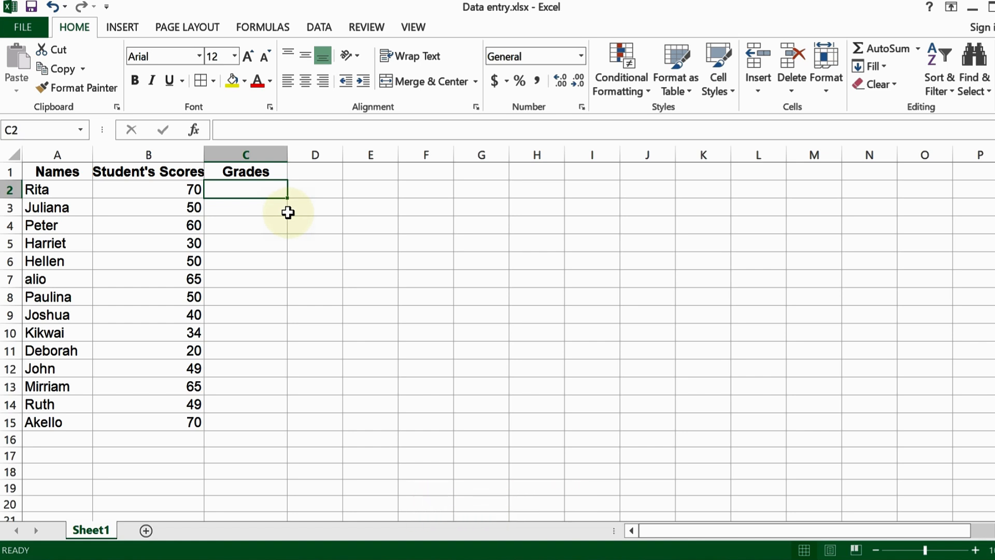
text(=)
key(Escape)
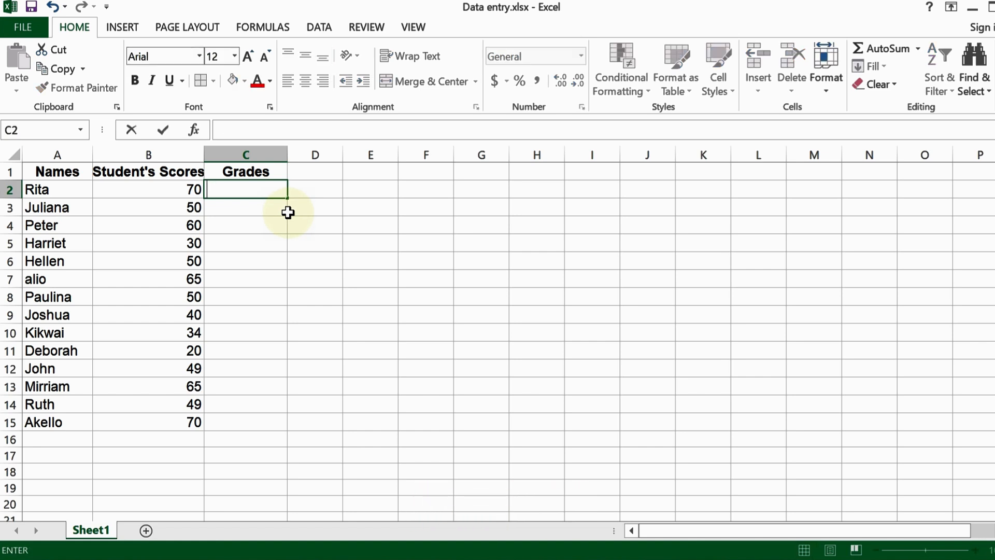
text(=IF)
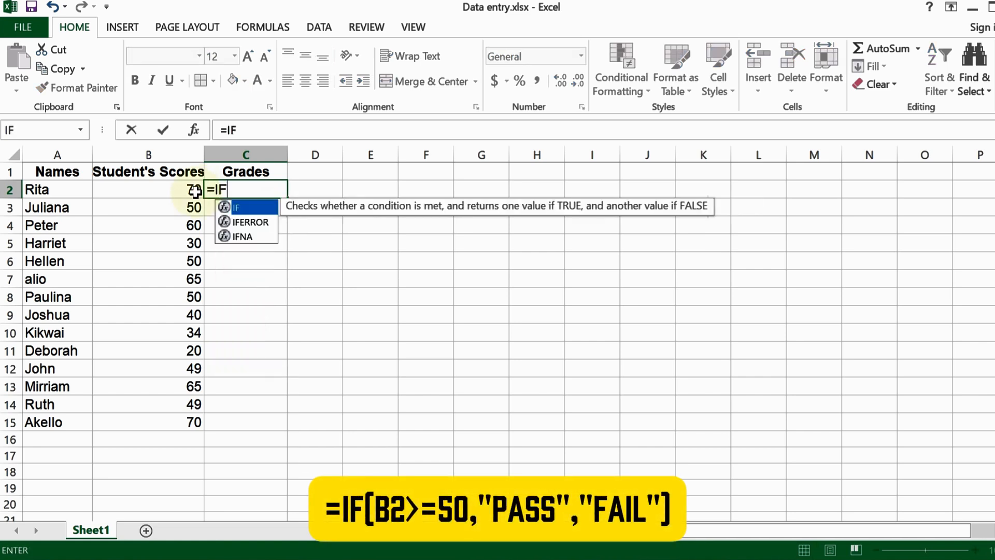
text(()
click(166, 193)
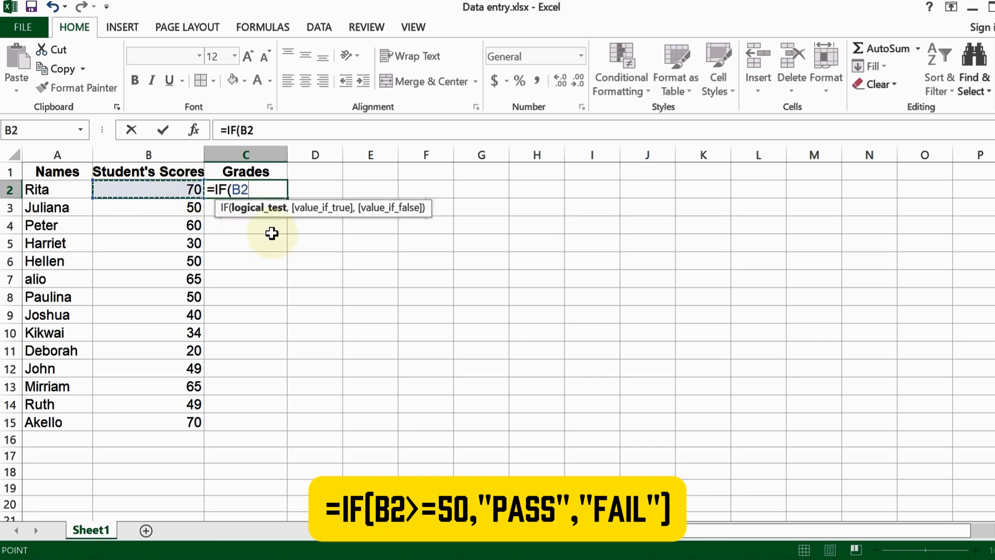
text(>)
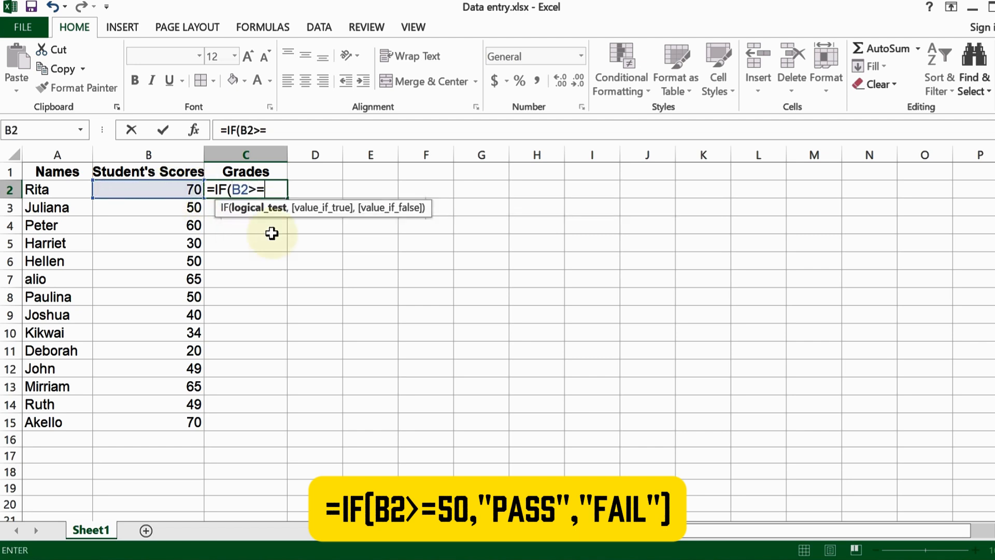
text(=50,)
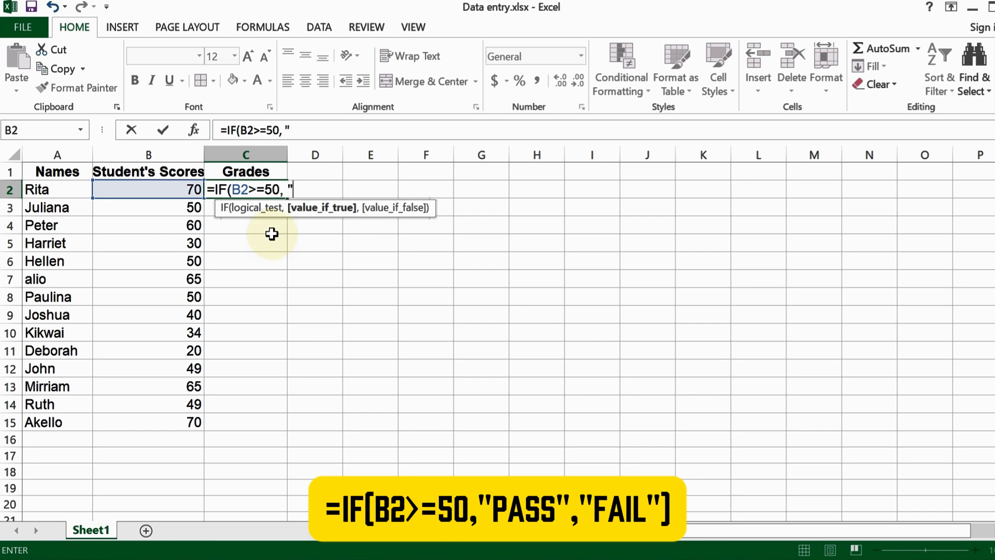
text( "PASS)
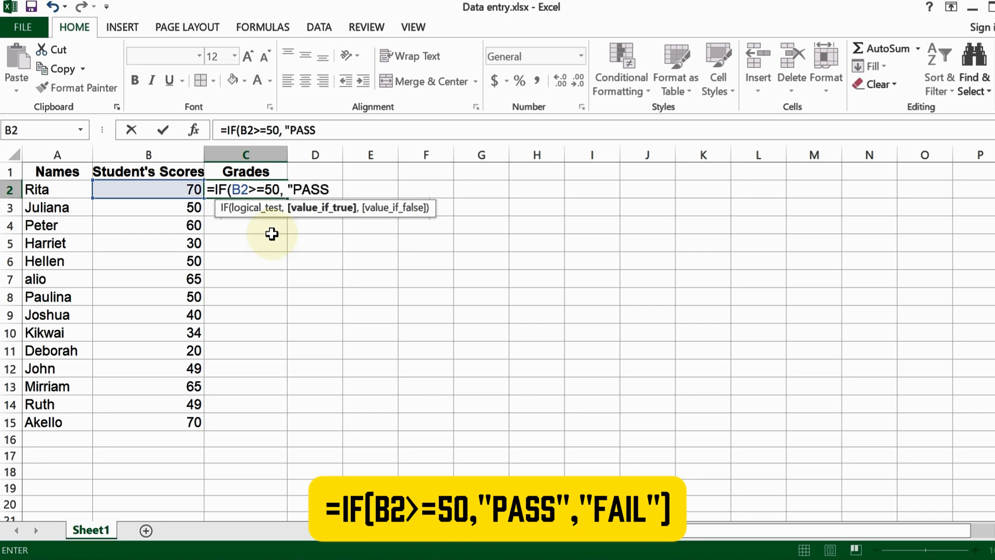
text(", )
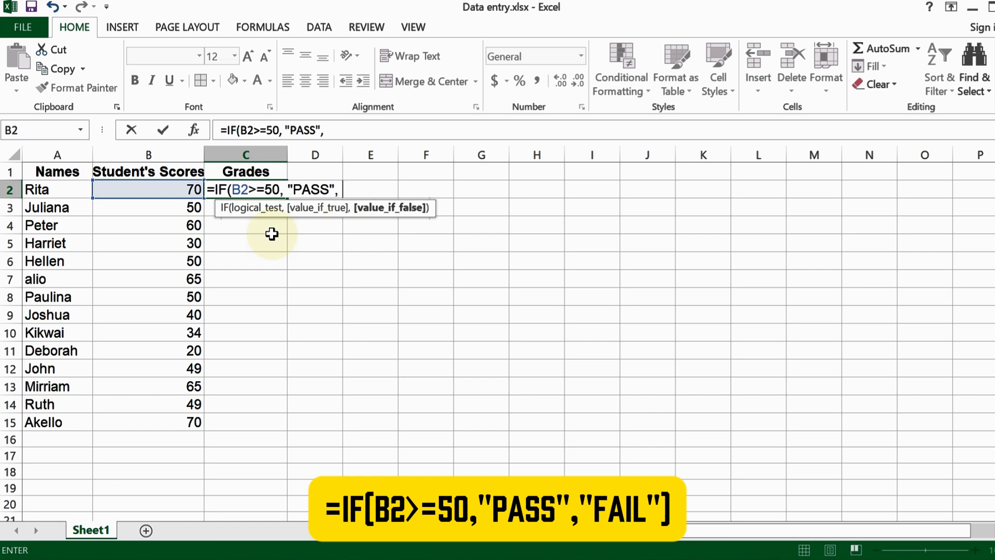
text("FAIL")
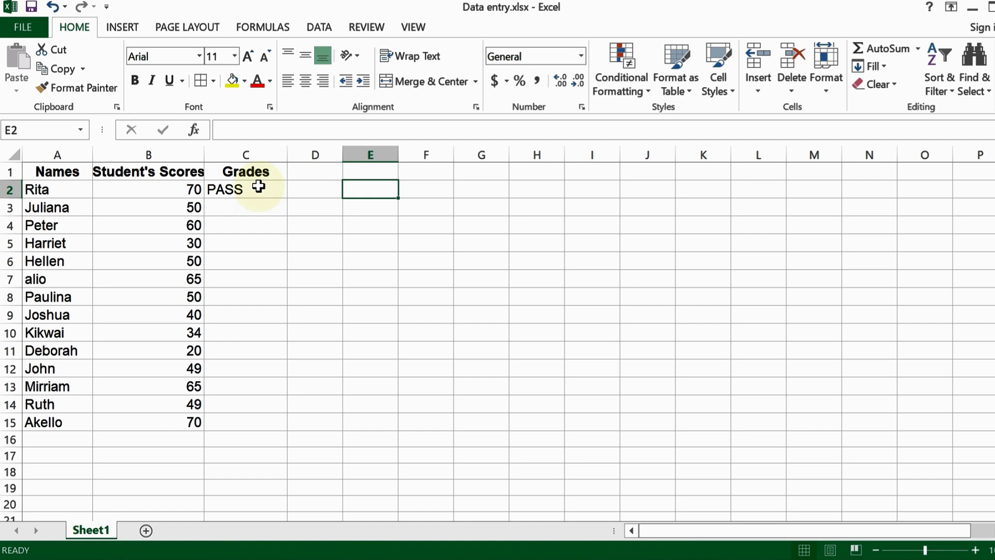
- Fill the IF formula from C2 down through C15
click(261, 189)
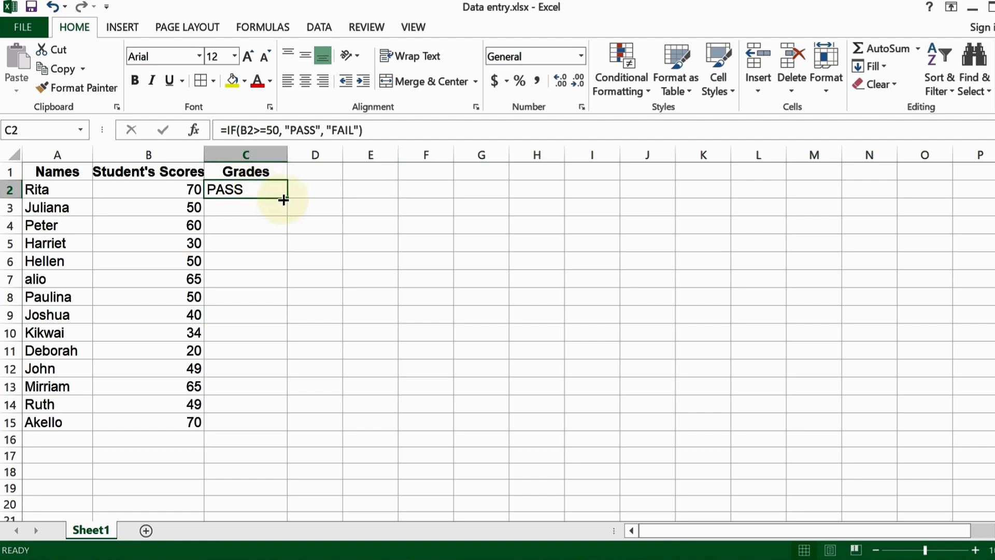
drag(286, 200, 282, 424)
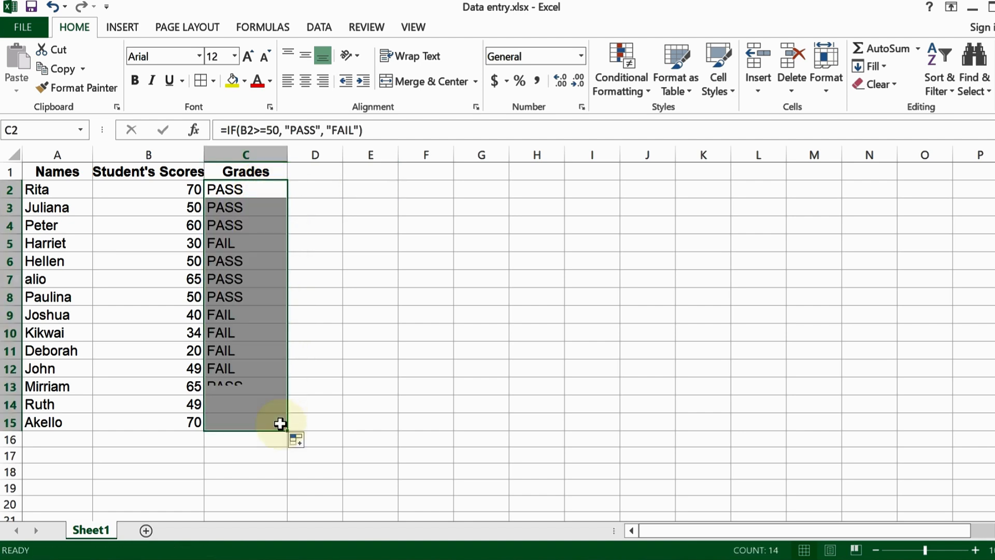
click(380, 348)
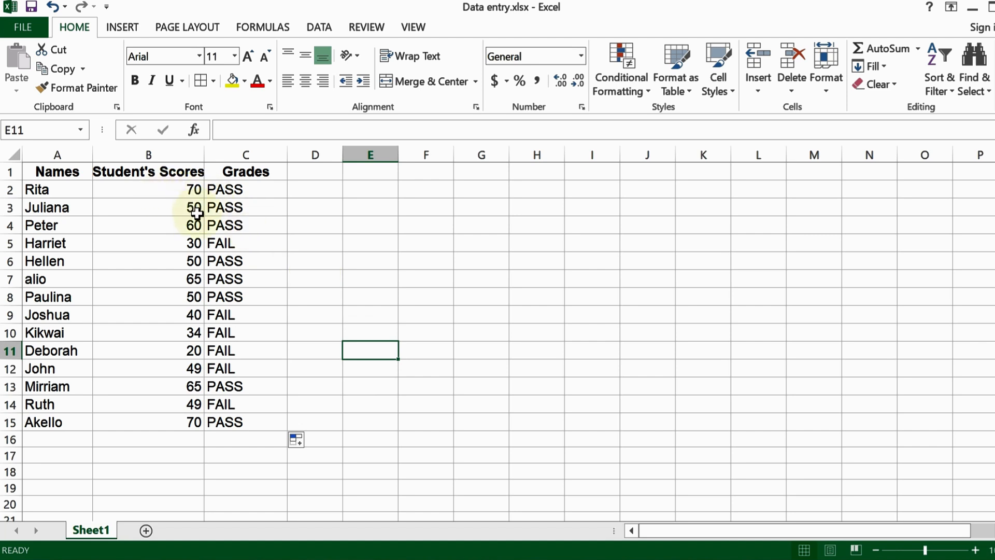
- Highlight together all the scores in column B that are graded PASS, from B2 to B15
click(179, 189)
ctrl+click(177, 207)
ctrl+click(178, 226)
ctrl+click(174, 262)
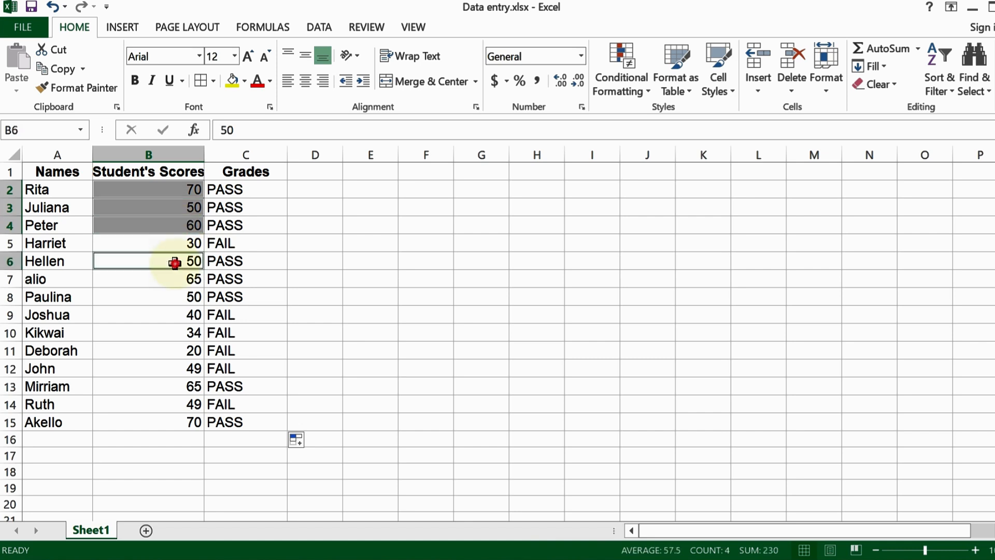
ctrl+click(178, 279)
ctrl+click(167, 296)
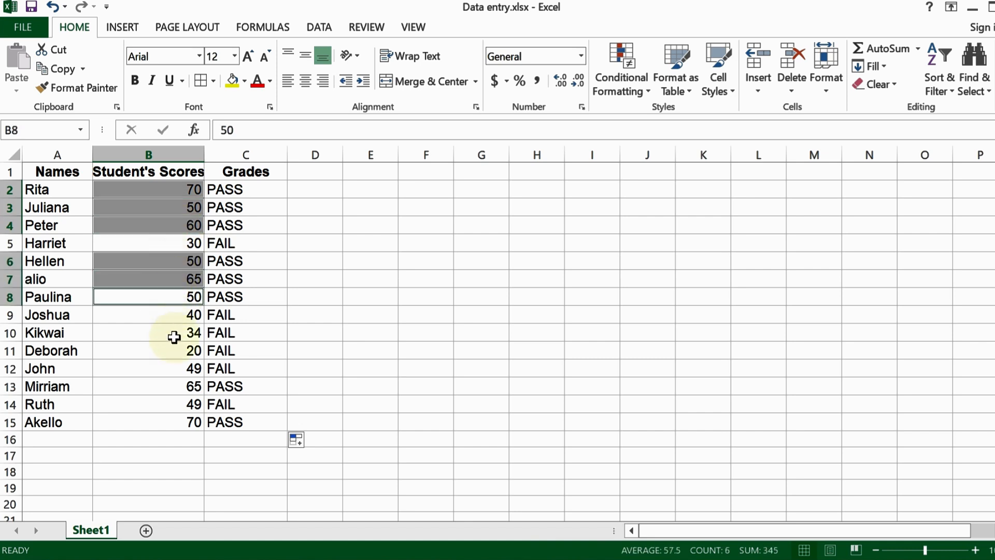
ctrl+click(169, 386)
ctrl+click(166, 420)
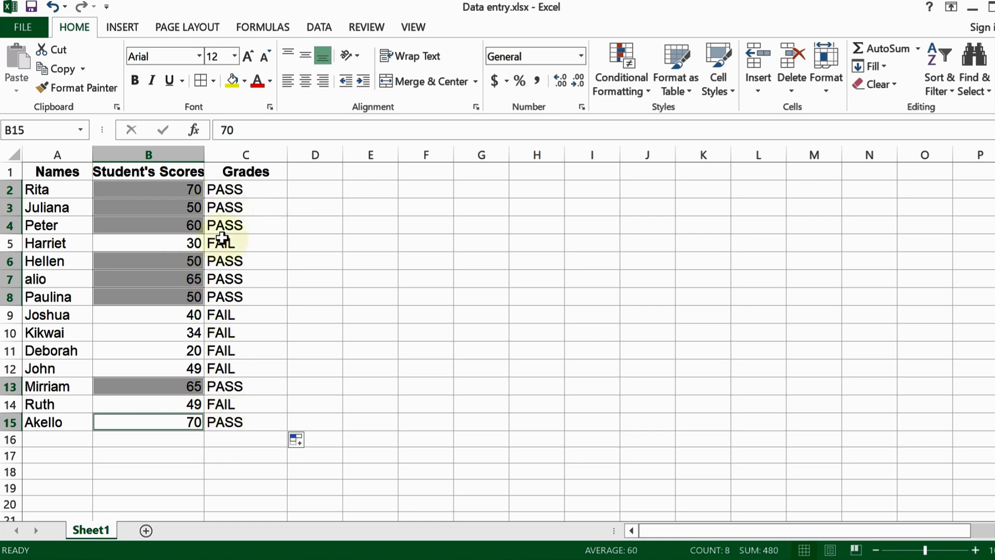
- Highlight scores graded FAIL in column B together: B5, B9, B10, B11 and B14
click(182, 243)
ctrl+click(177, 317)
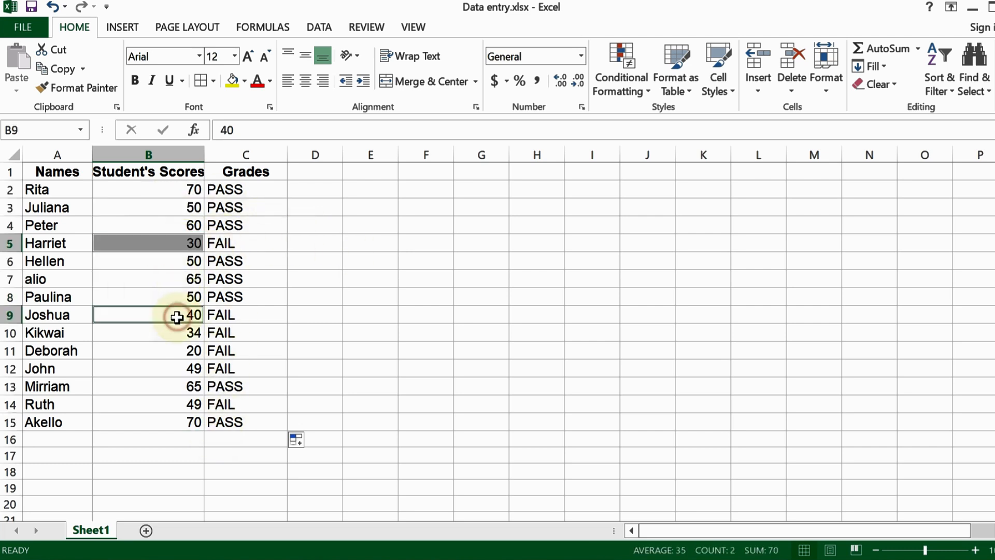
ctrl+click(177, 333)
ctrl+click(178, 351)
ctrl+click(175, 404)
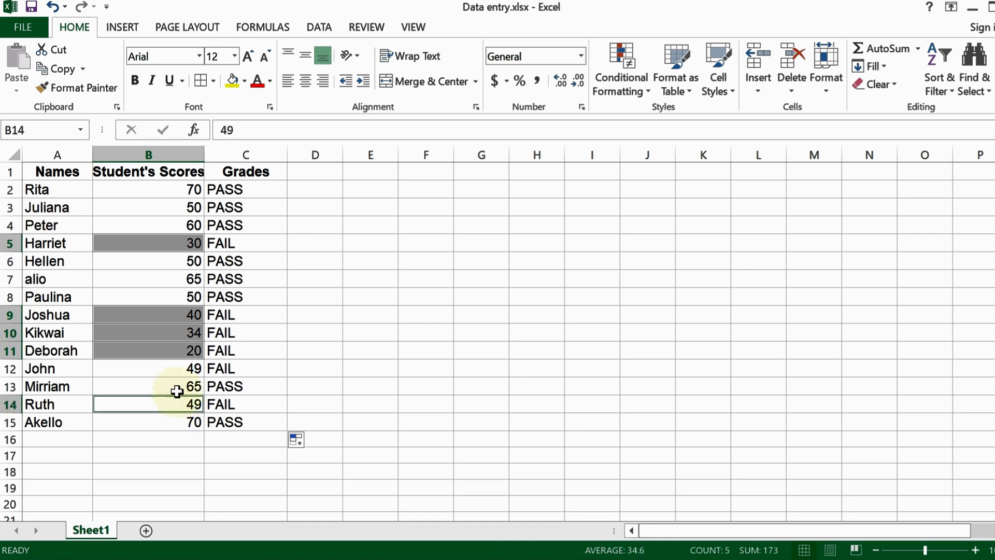
click(332, 314)
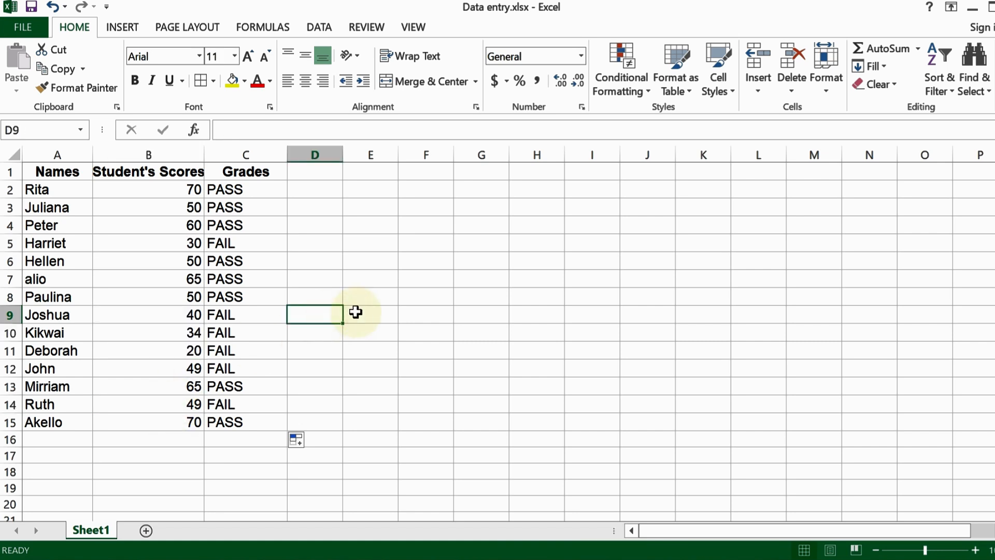
- Highlight the whole table from A1 to C15 to review names, scores and grades
click(475, 293)
drag(45, 166, 250, 422)
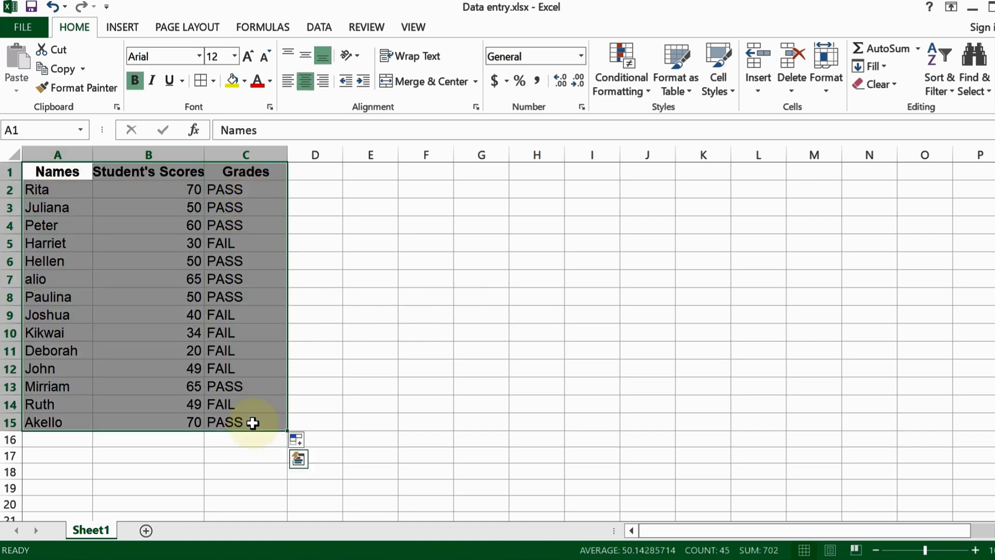
click(372, 327)
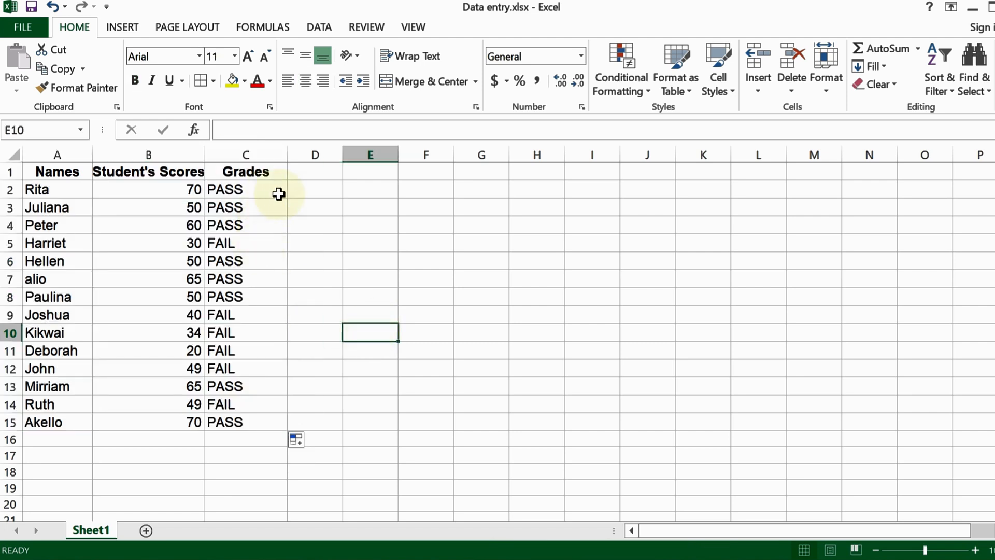
- Clear all grade formulas from C2 to C15
drag(265, 187, 284, 422)
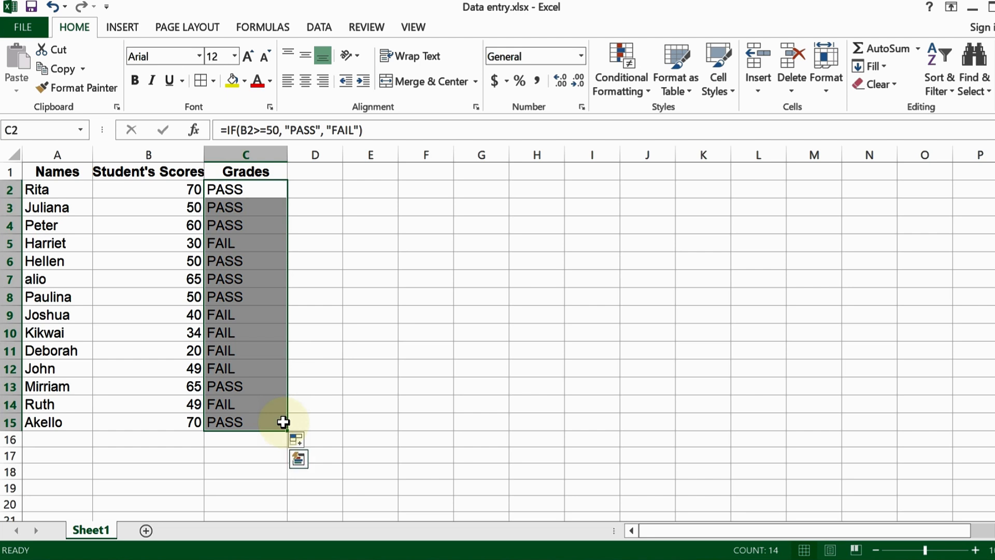
key(Delete)
click(399, 388)
- Search the function library for IF and insert that function into cell C2
click(241, 188)
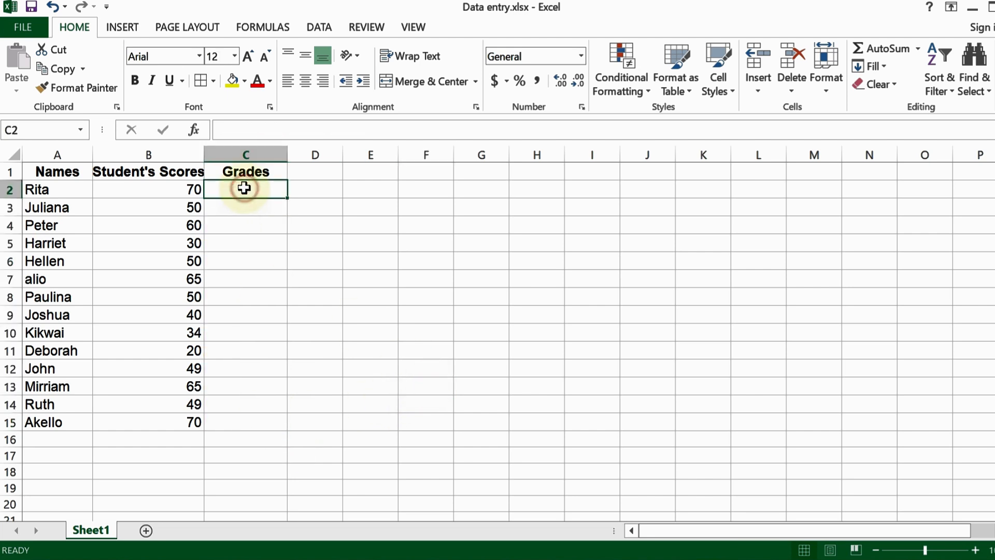
click(258, 27)
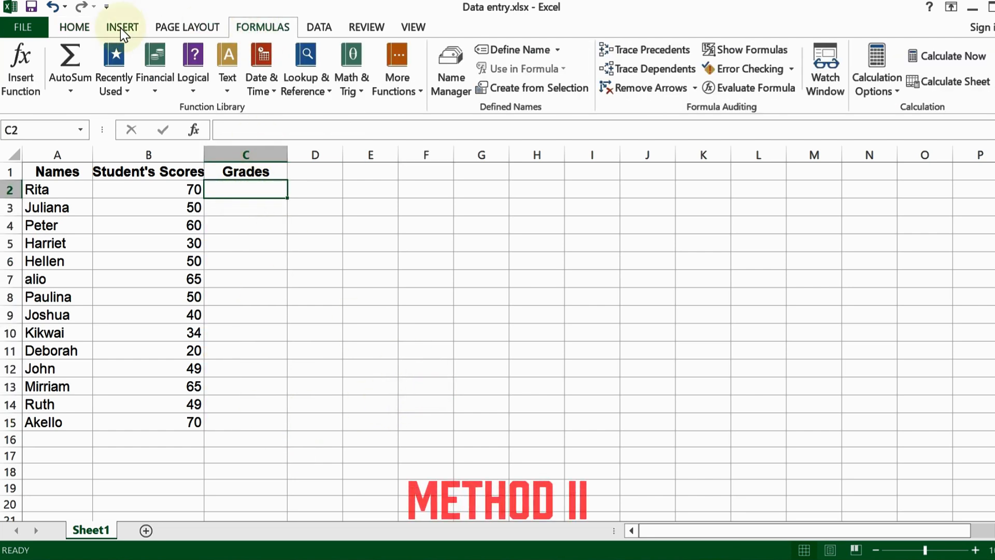
click(29, 49)
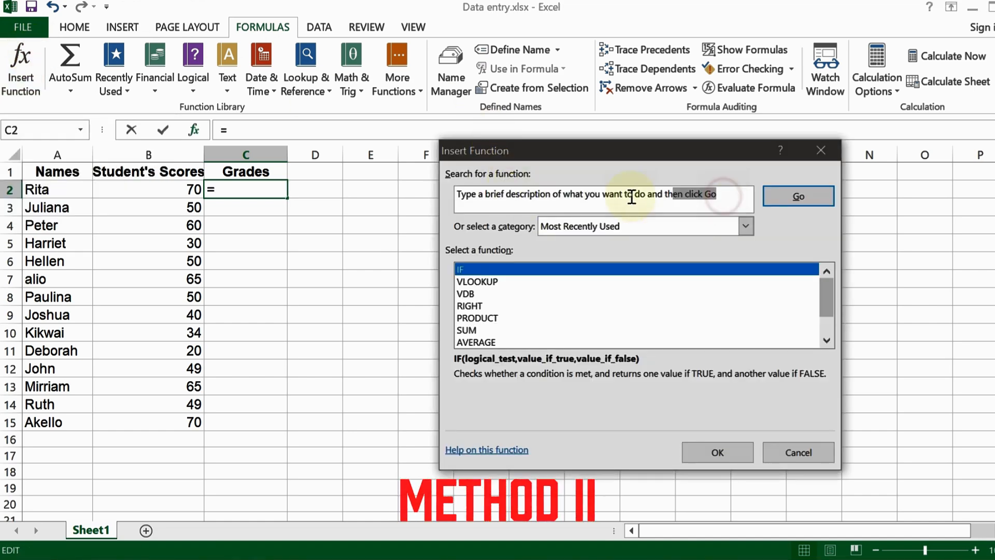
text(IF)
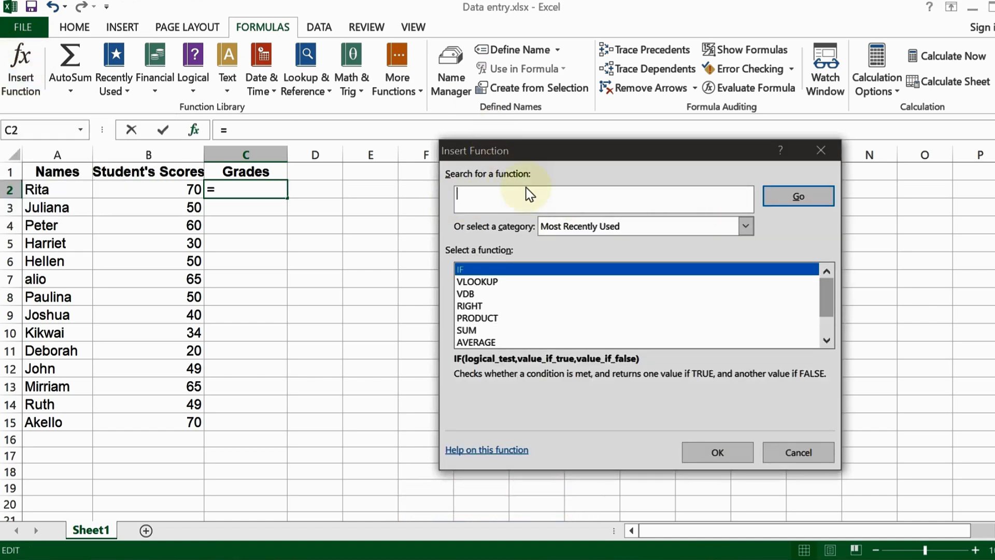
click(791, 196)
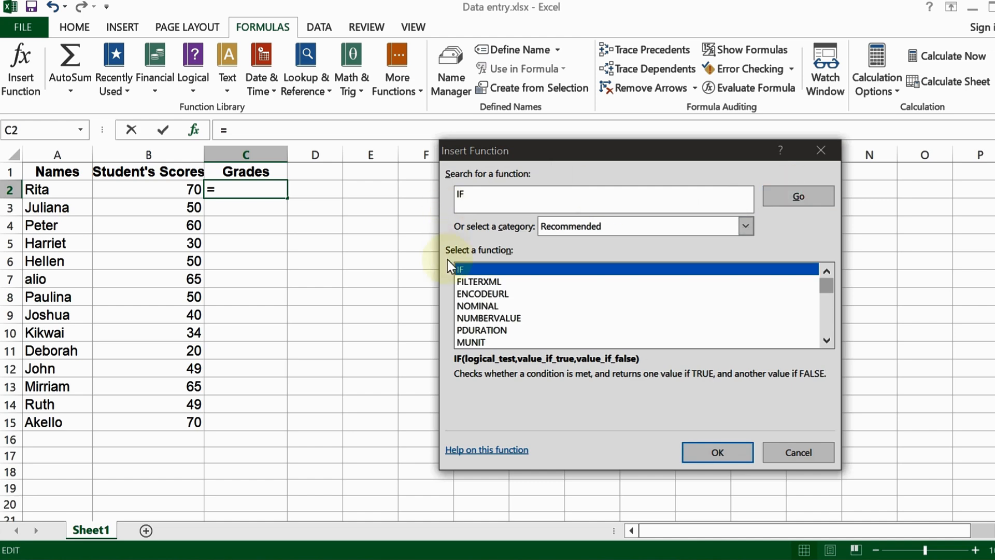
click(708, 452)
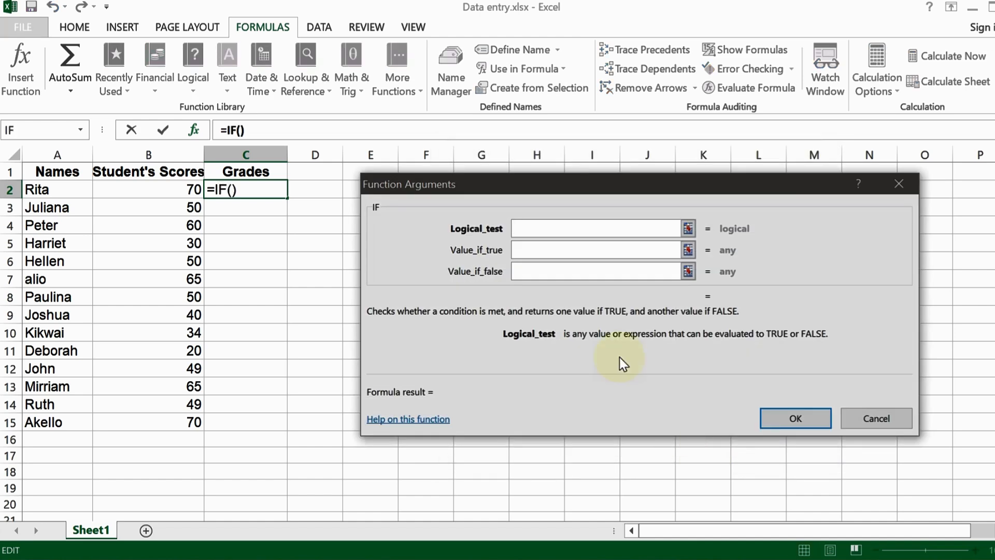
- Set the IF function's logical test to B2>=50, the true value to PASS and the false value to FAIL, and apply it to C2
click(173, 192)
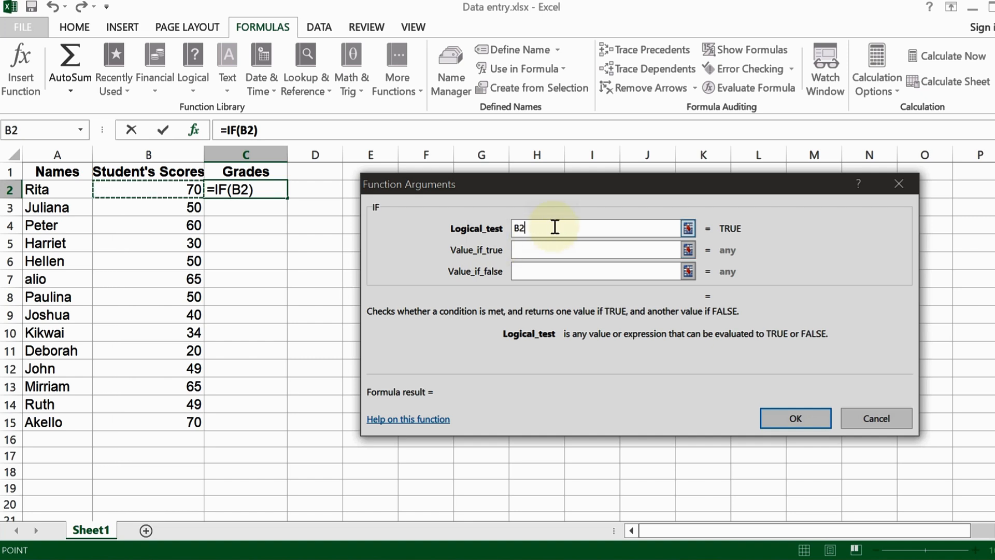
text(>=)
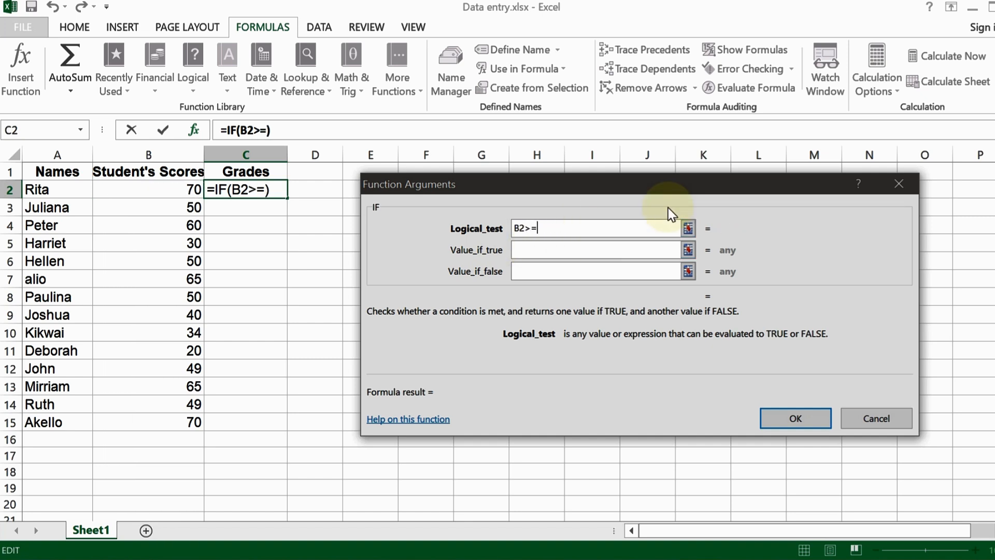
text(50)
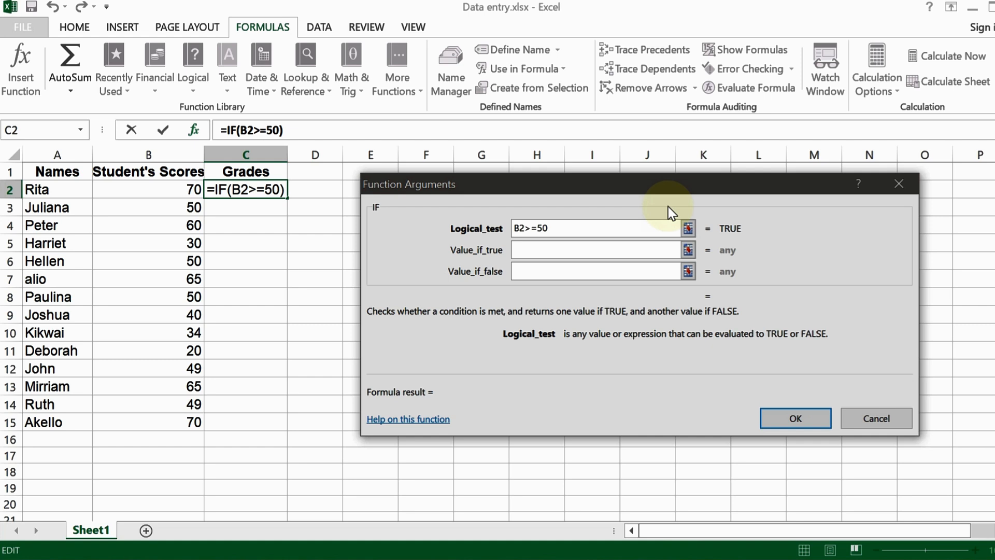
click(567, 248)
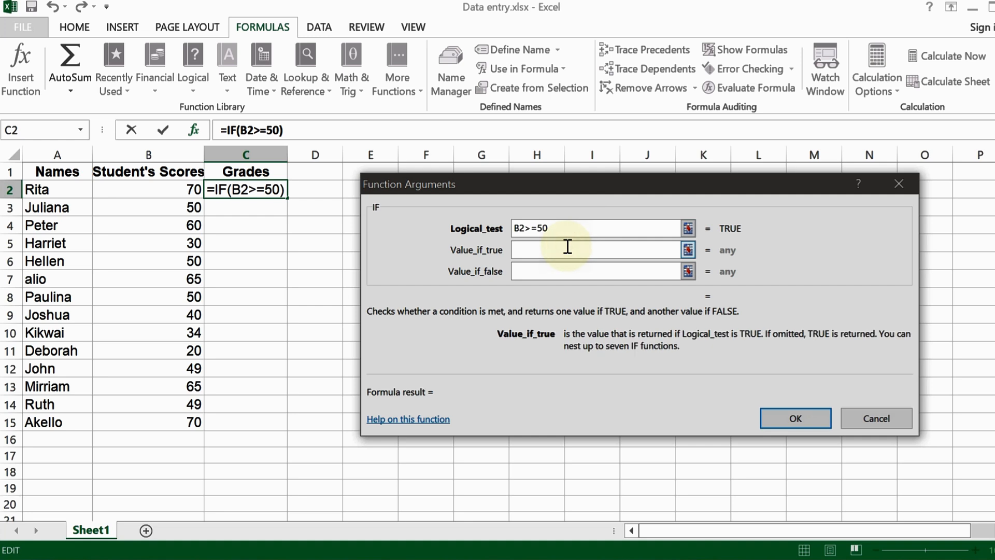
text(PASS)
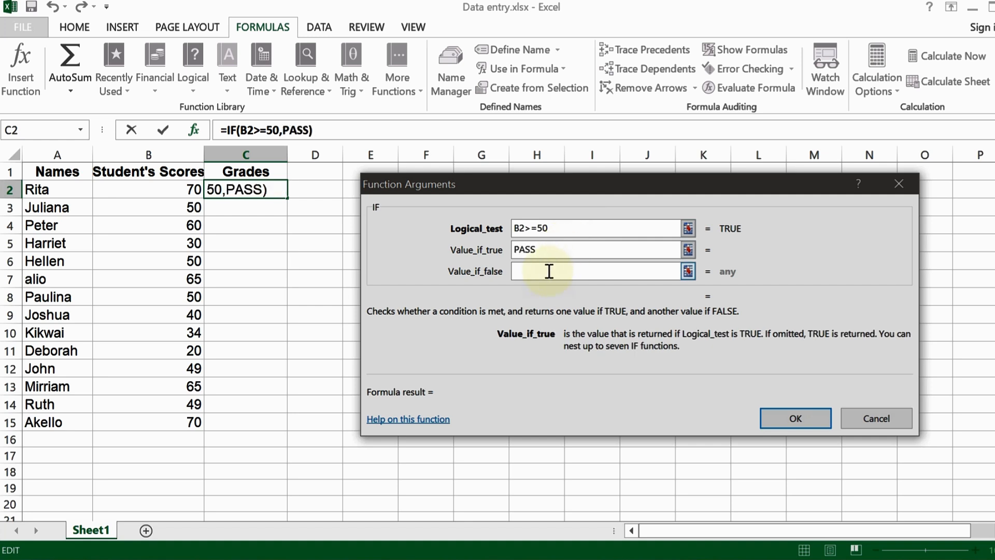
click(547, 273)
text(FAIL)
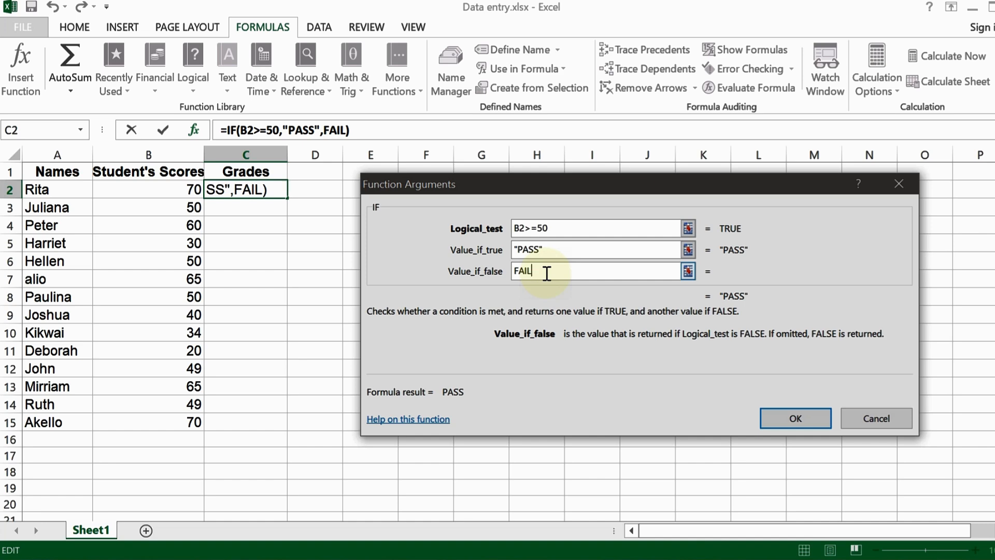
click(793, 417)
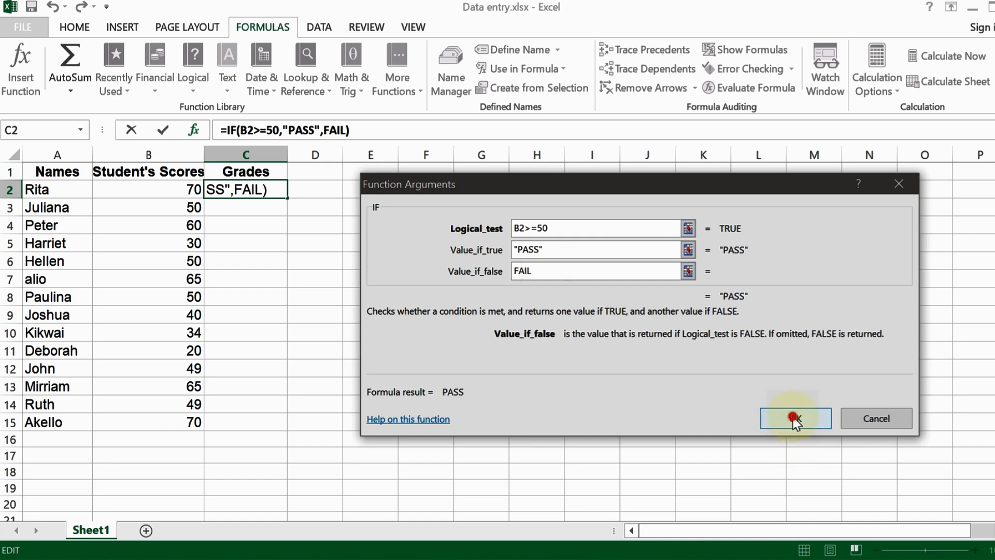
click(336, 261)
click(260, 190)
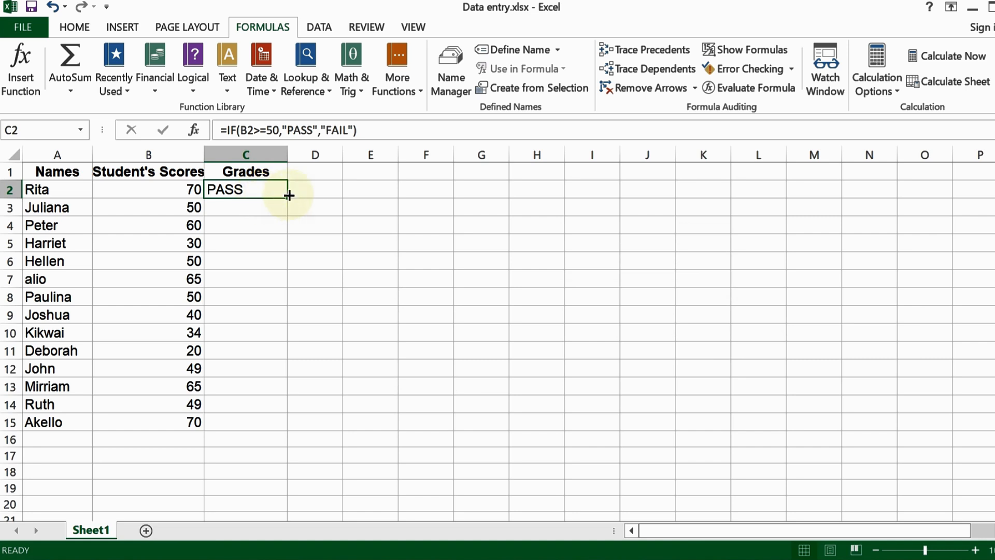
- Fill the IF formula from C2 down through C15 to grade every student
drag(287, 198, 267, 434)
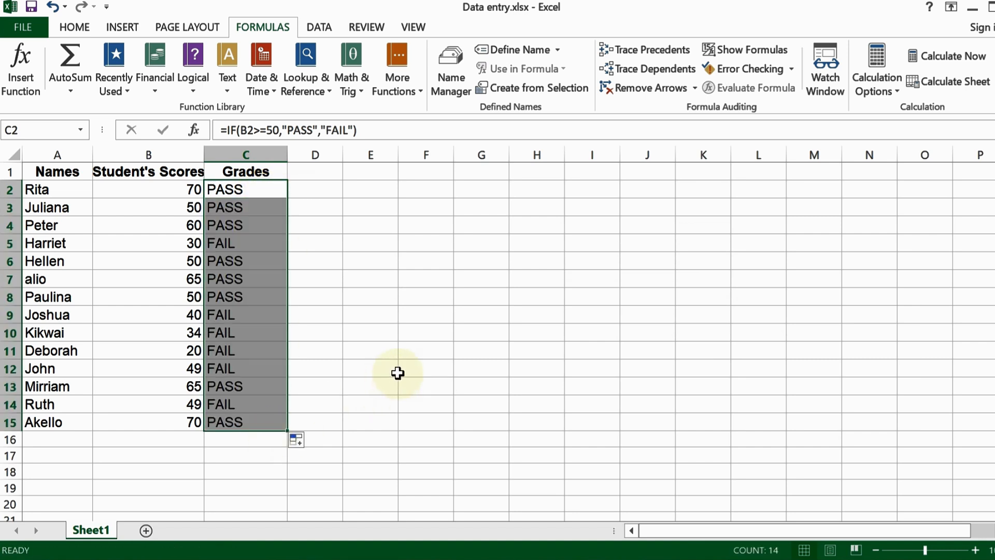
click(351, 335)
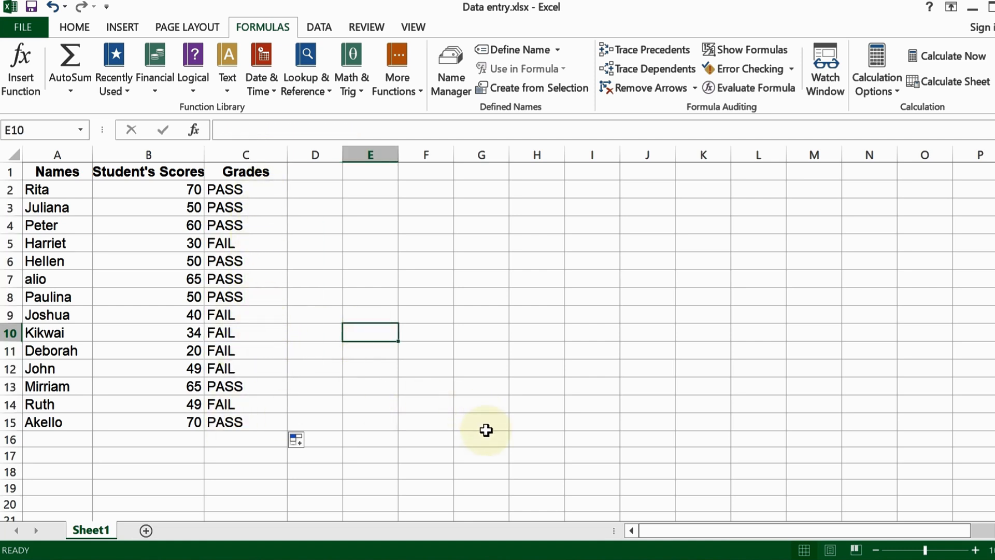
click(529, 438)
- Apply all borders to the whole table from A1 to C15
drag(44, 173, 256, 421)
click(74, 27)
click(213, 81)
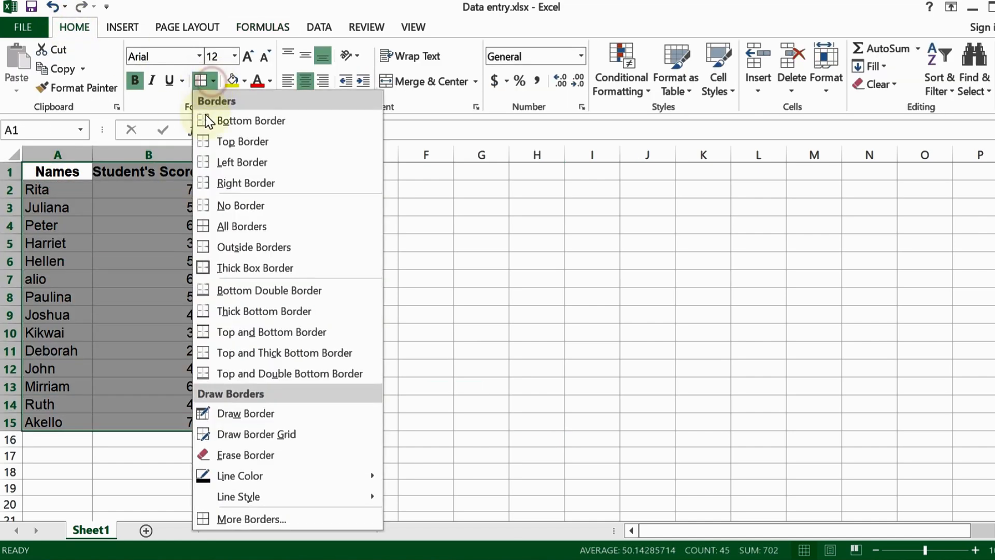
click(211, 223)
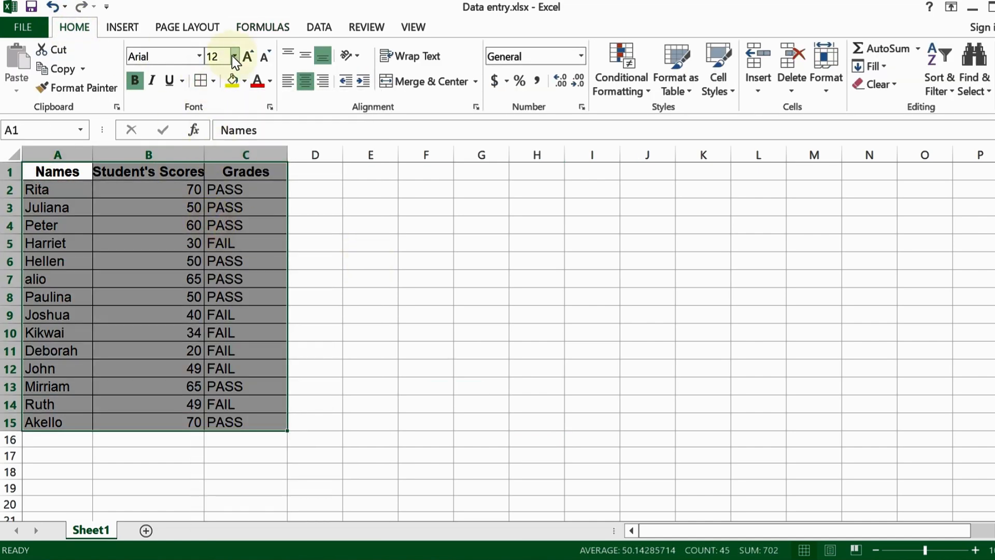
click(248, 56)
click(357, 300)
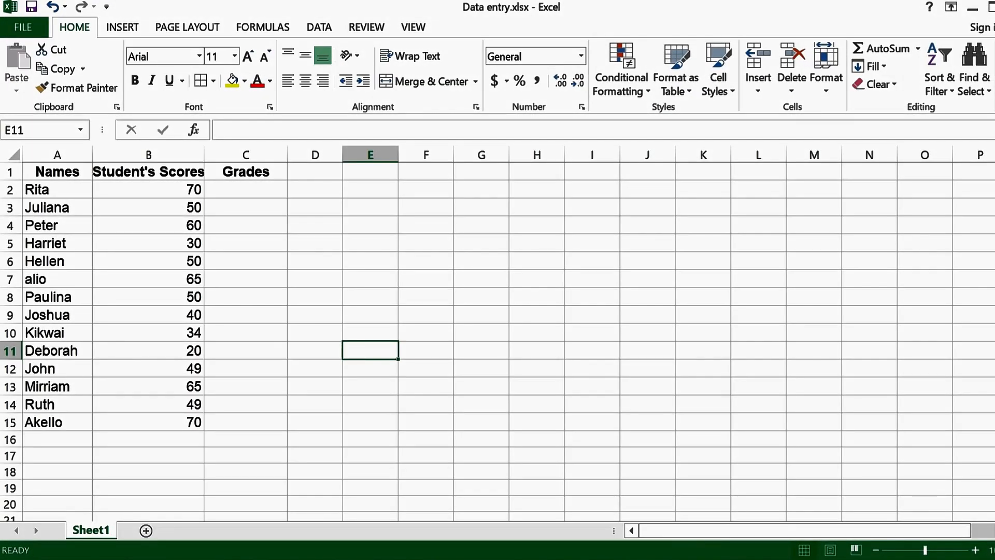
- Enter the formula =IF(B2>=50, "PASS", "FAIL") in cell C2
click(305, 326)
click(262, 190)
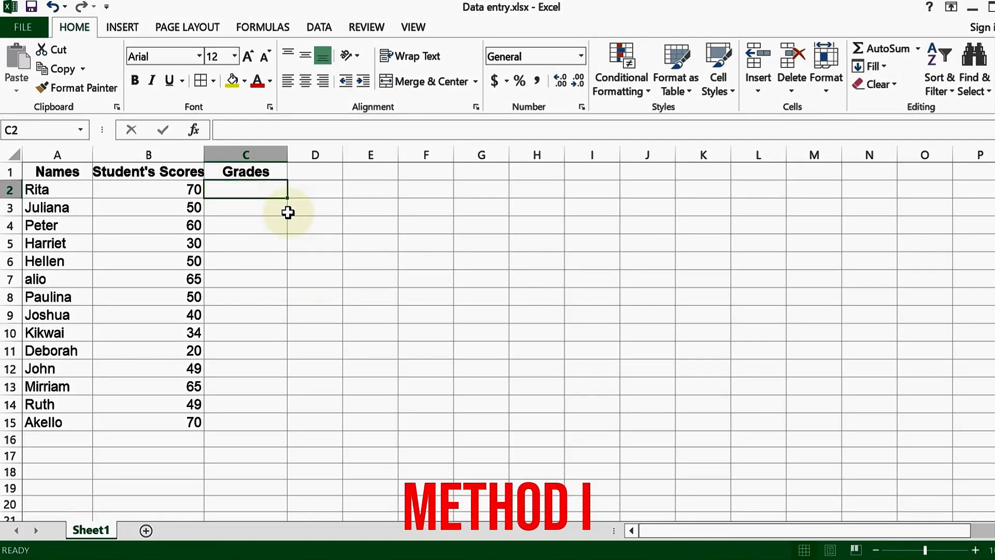
text(=IF()
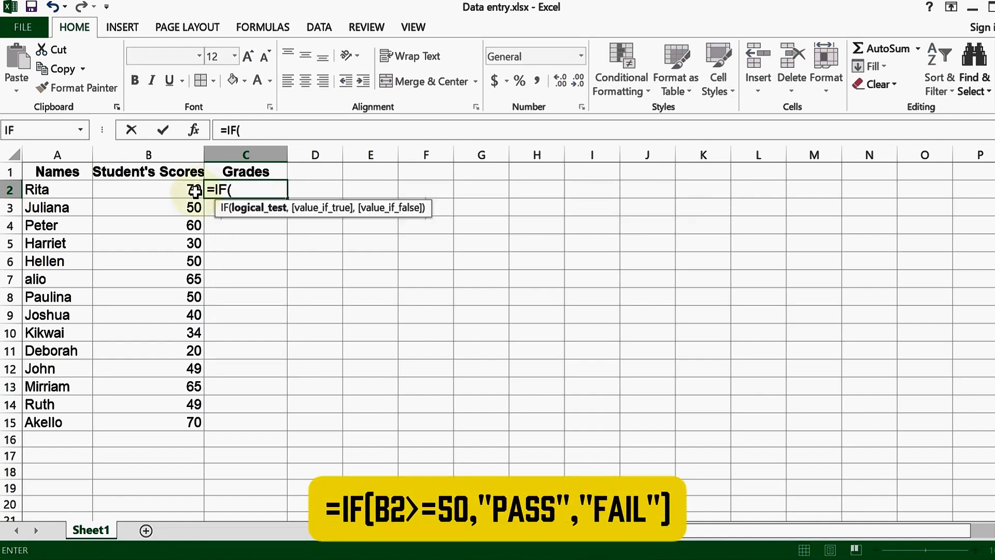
click(195, 192)
text(>=)
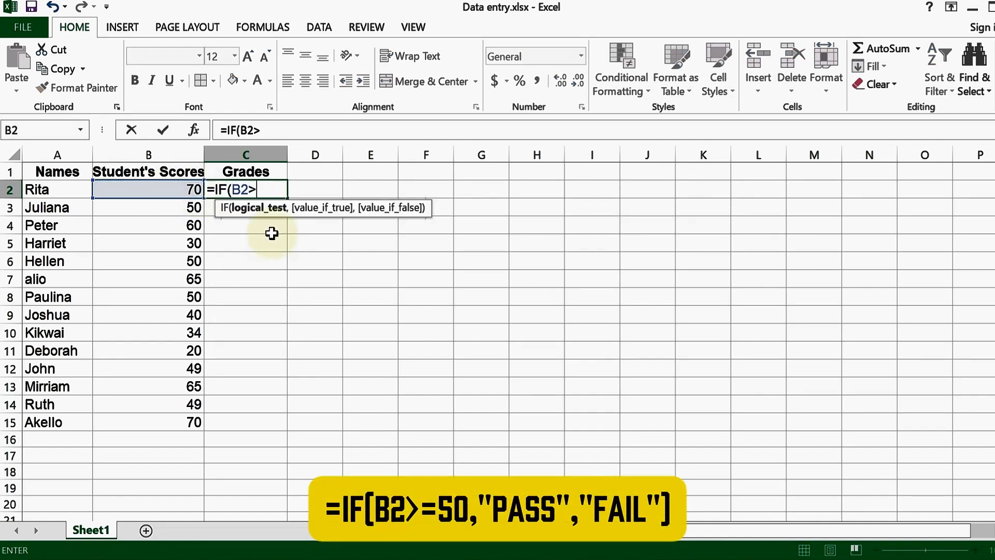
text(50,)
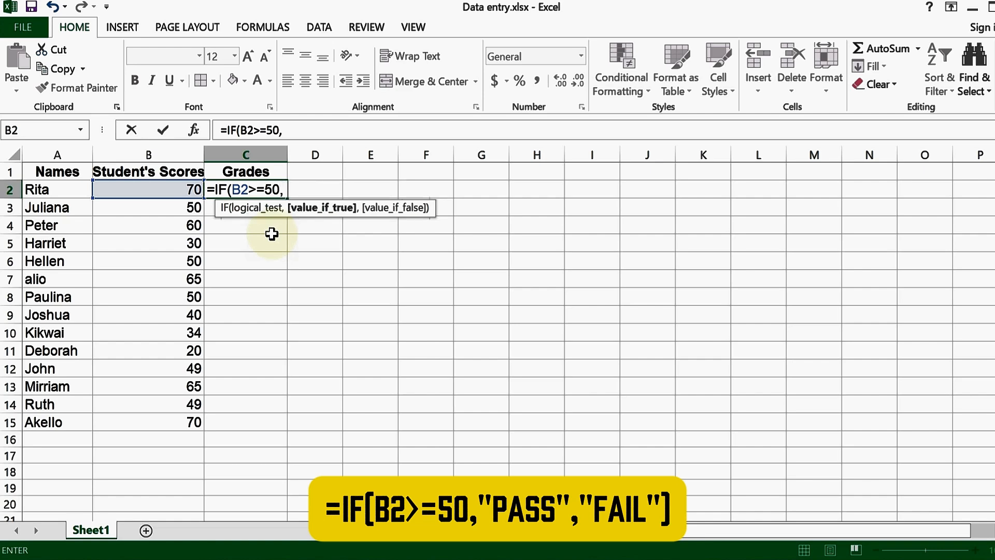
text( "PASS")
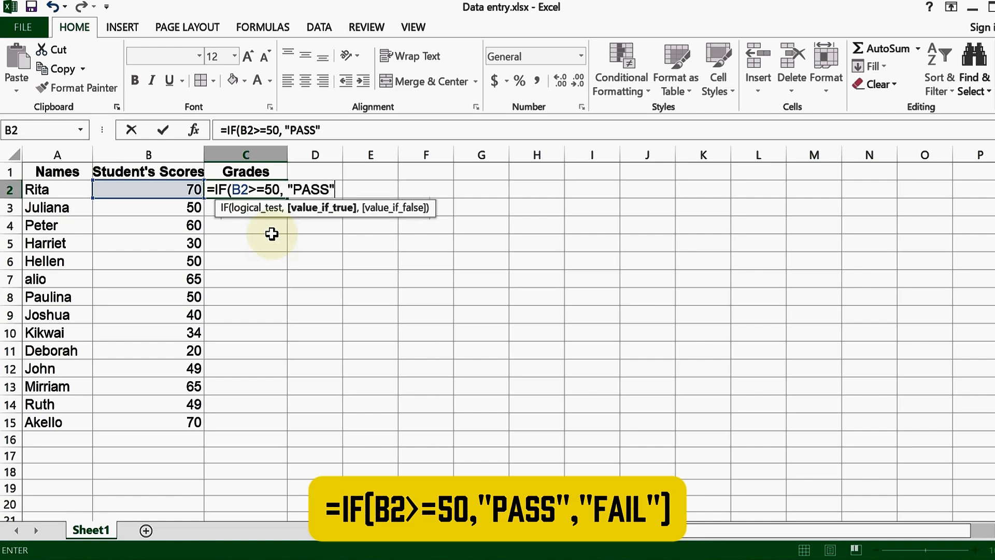
text(, "FAIL")
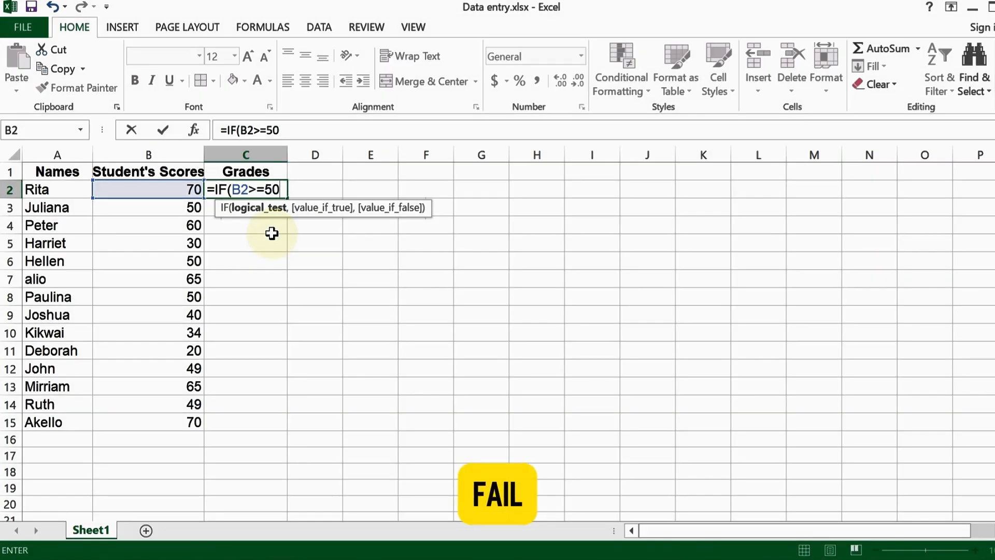
text(, "PASS", "FAIL"))
click(345, 192)
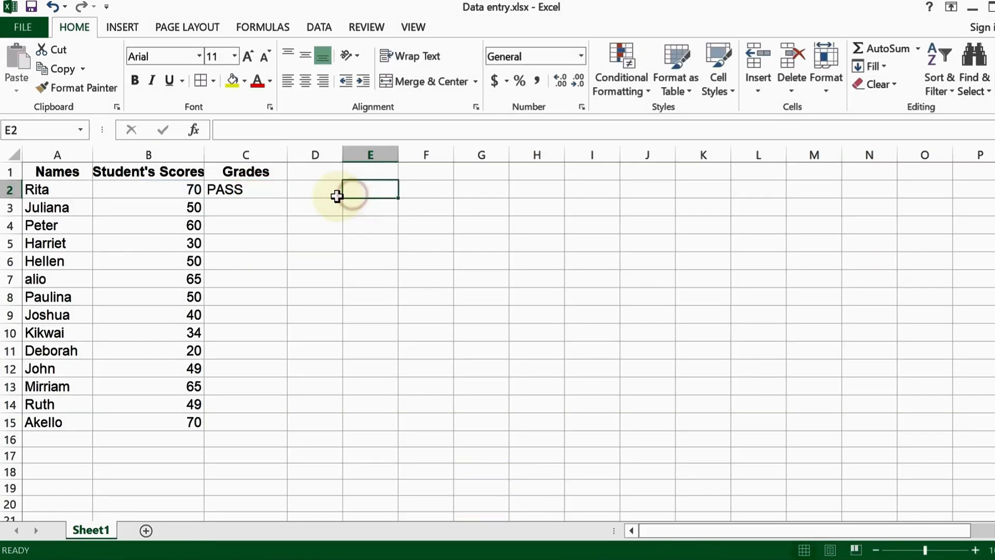
- Copy the written IF formula in C2 down the Grades column to C15
click(285, 196)
drag(287, 197, 284, 422)
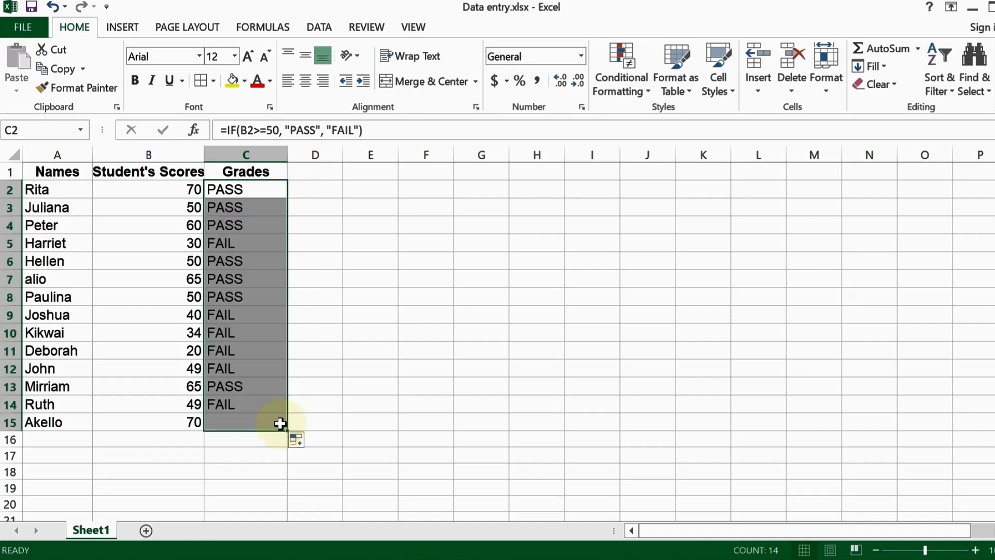
click(380, 349)
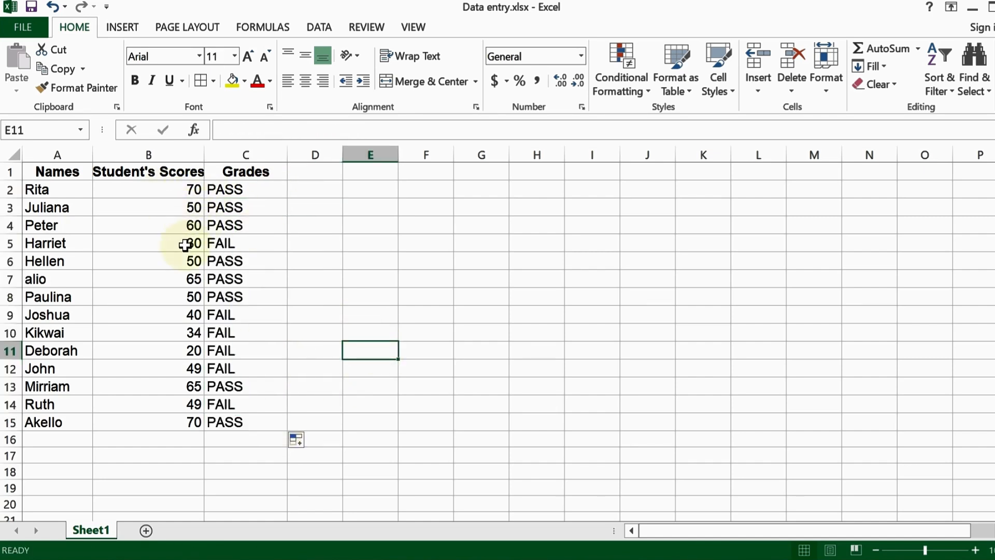
- Highlight the scores of 50 and above in B2 to B4, B6 to B8, B13 and B15 to check them against their grades
drag(178, 188, 178, 222)
ctrl+click(175, 262)
ctrl+click(171, 280)
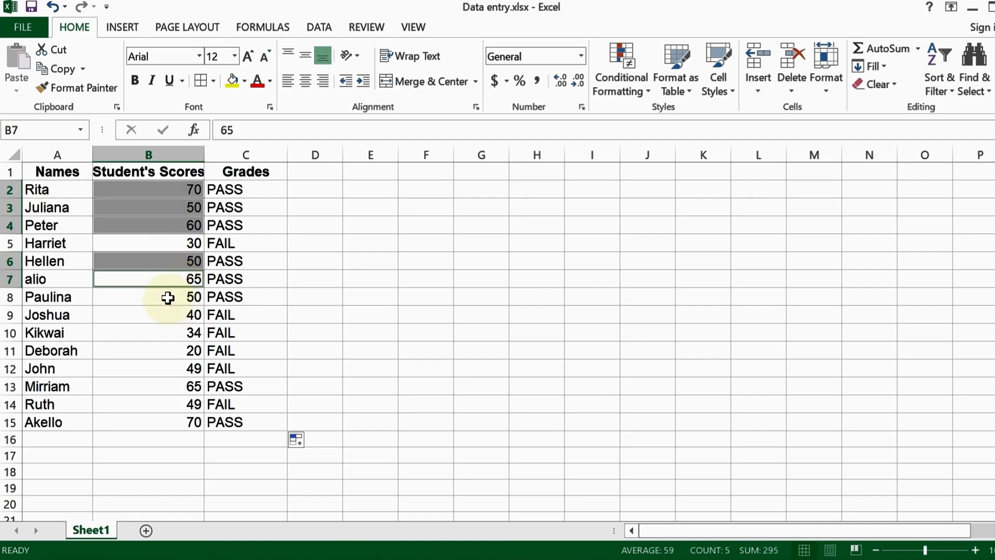
ctrl+click(166, 297)
ctrl+click(169, 386)
ctrl+click(165, 420)
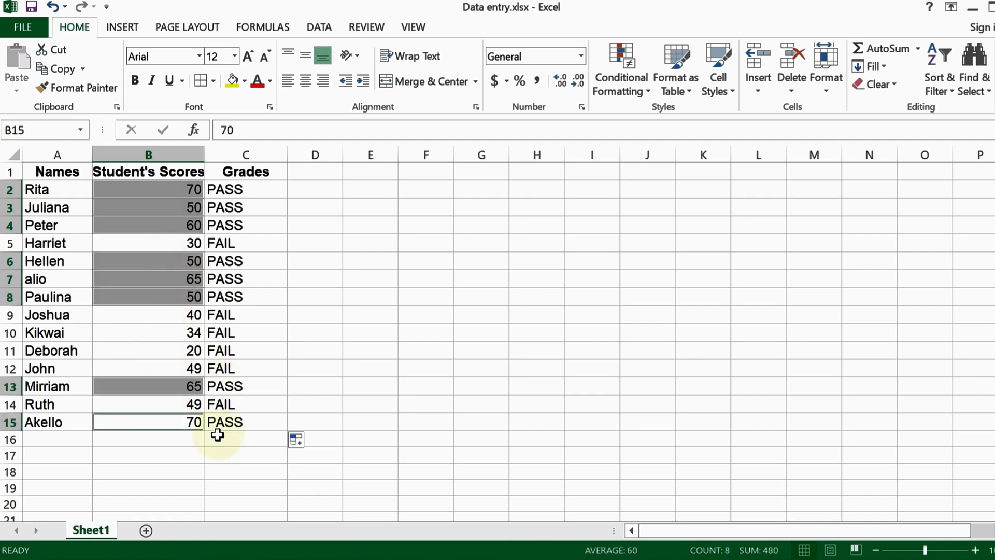
- Highlight the scores below 50, including B5, B9 to B11 and B14, to check them against their grades
click(174, 243)
ctrl+click(177, 315)
ctrl+click(179, 333)
ctrl+click(176, 351)
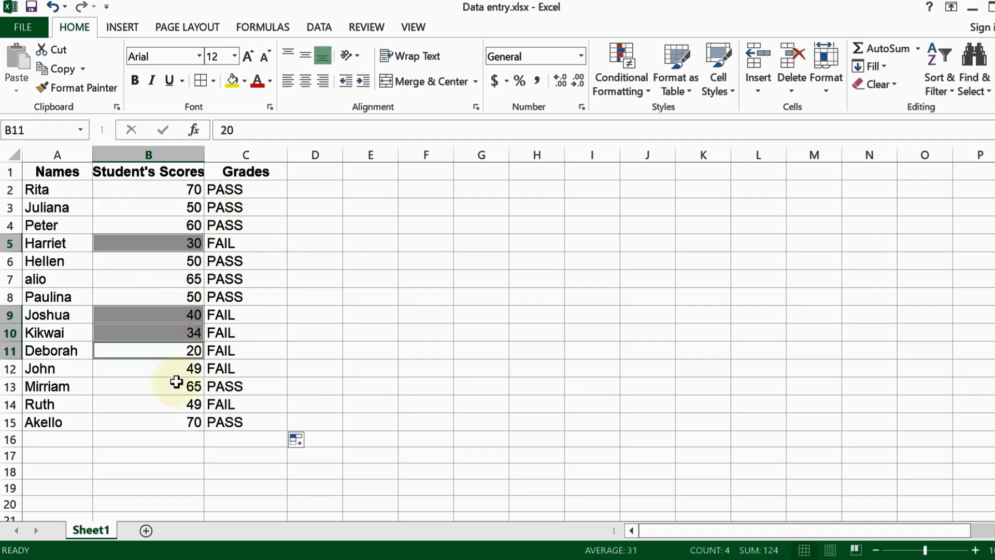
ctrl+click(174, 404)
click(331, 315)
click(479, 296)
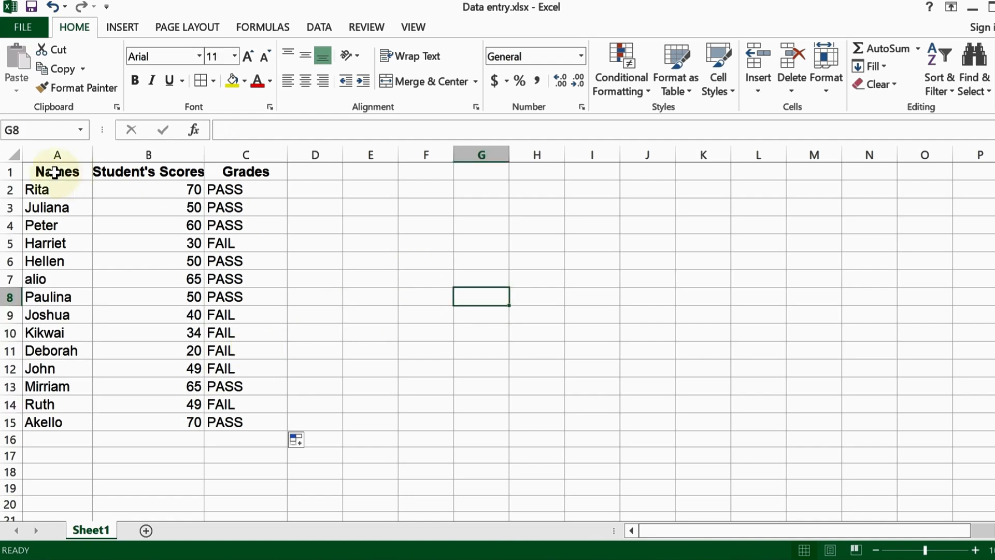
- Highlight the whole table from A1 to C15, and clear all grades from C2 to C15
drag(48, 171, 251, 416)
click(373, 330)
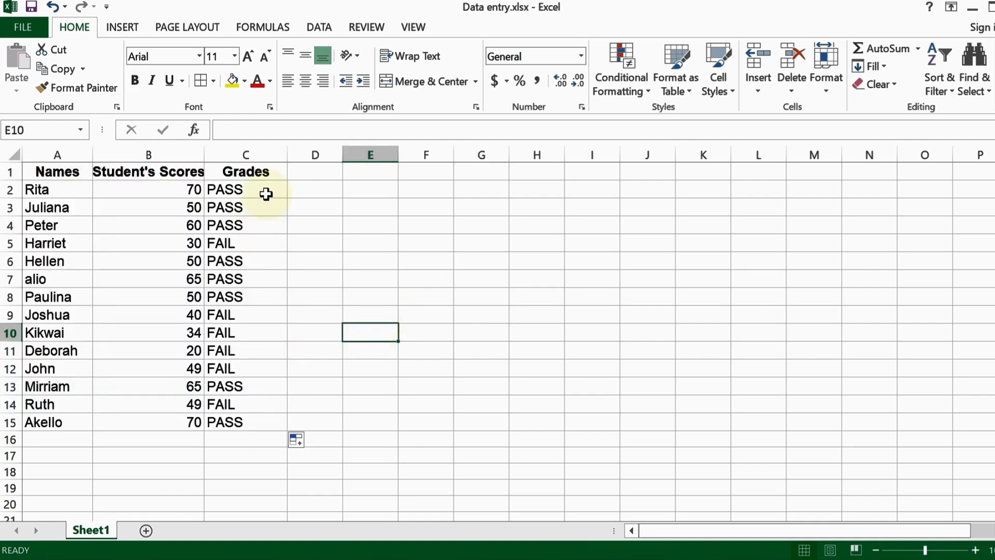
drag(274, 191, 283, 422)
key(Delete)
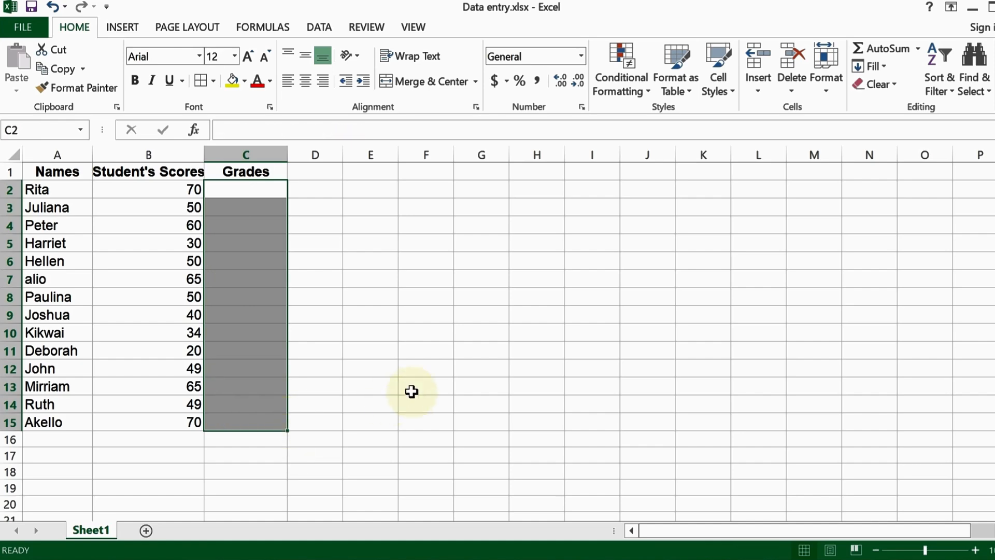
- Search the function library for IF and insert that function into cell C2
click(244, 188)
click(255, 29)
click(23, 65)
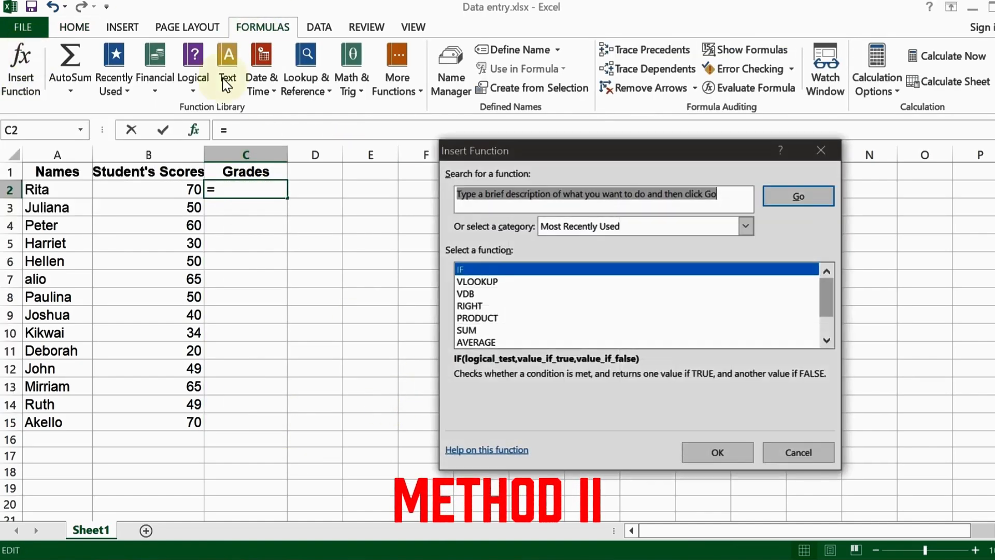
click(453, 200)
text(IF)
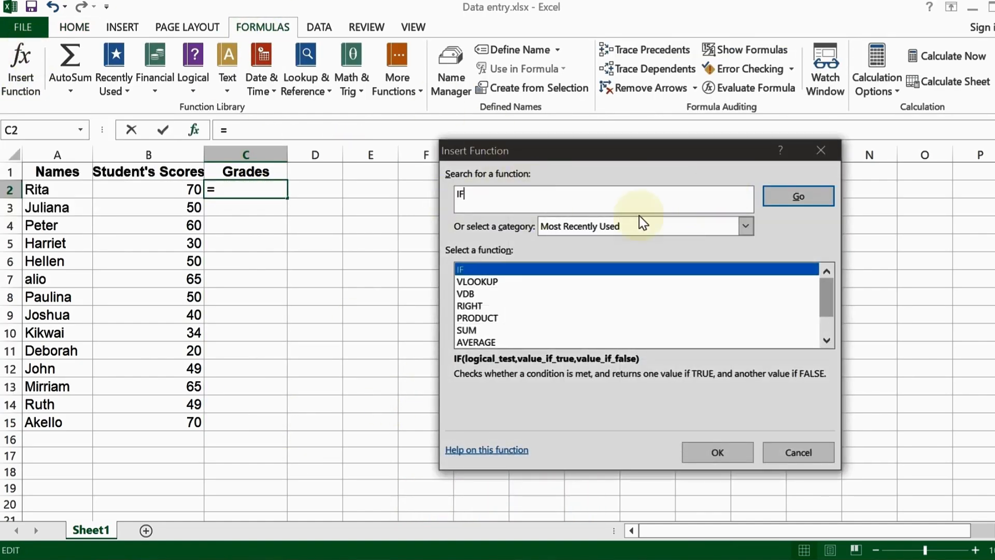
click(798, 196)
click(711, 456)
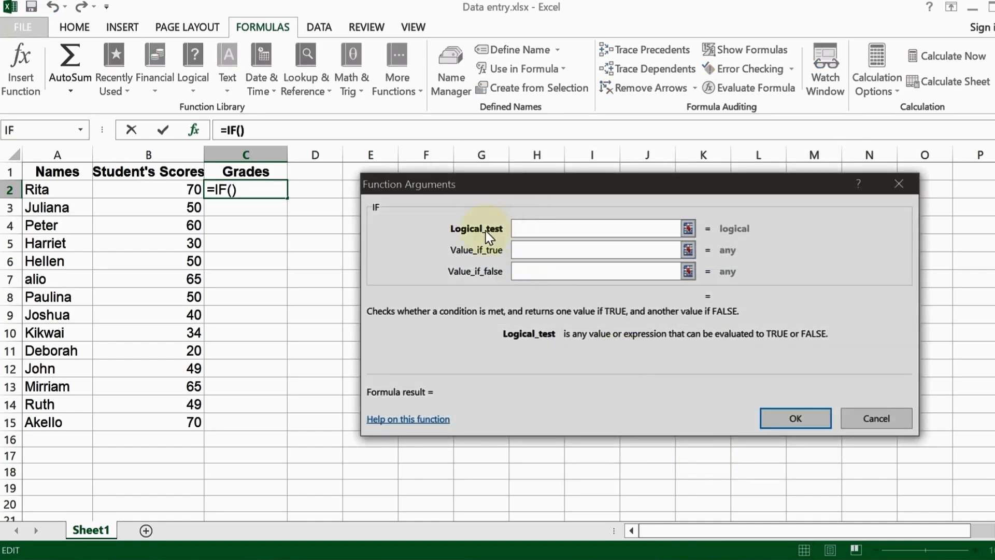
- Set the IF function's logical test to B2>=50, the true value to PASS and the false value to FAIL, and apply it
text(B2)
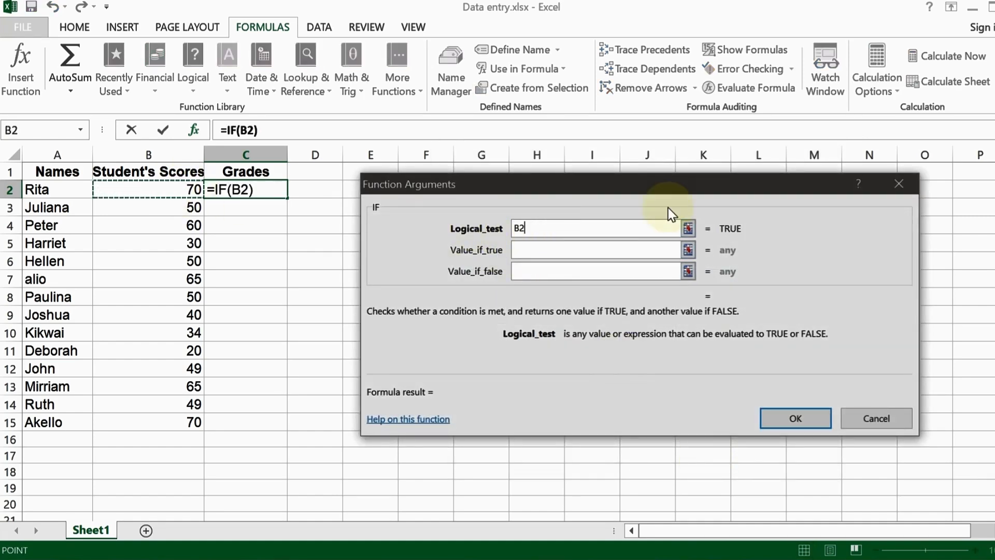
text(>=50)
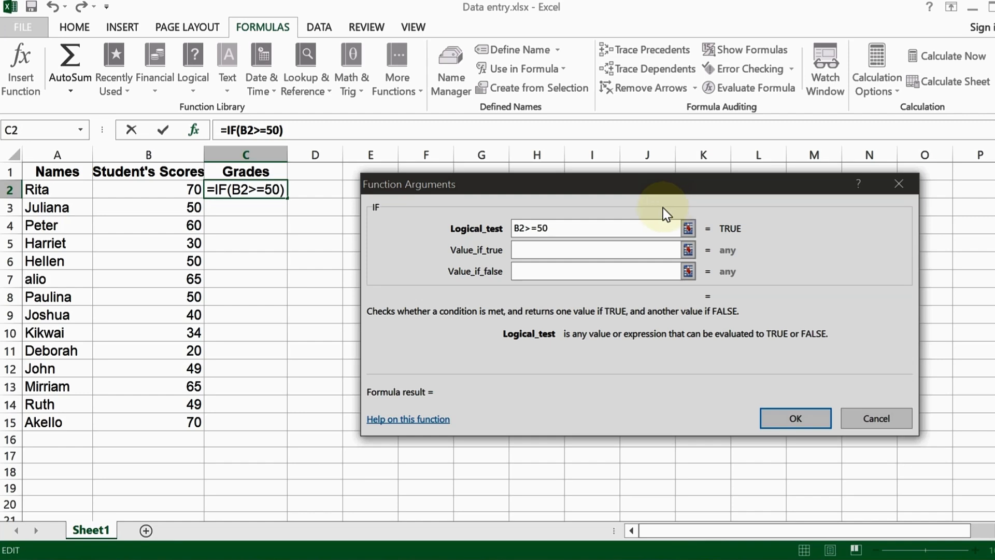
click(566, 250)
text(PASS)
click(548, 273)
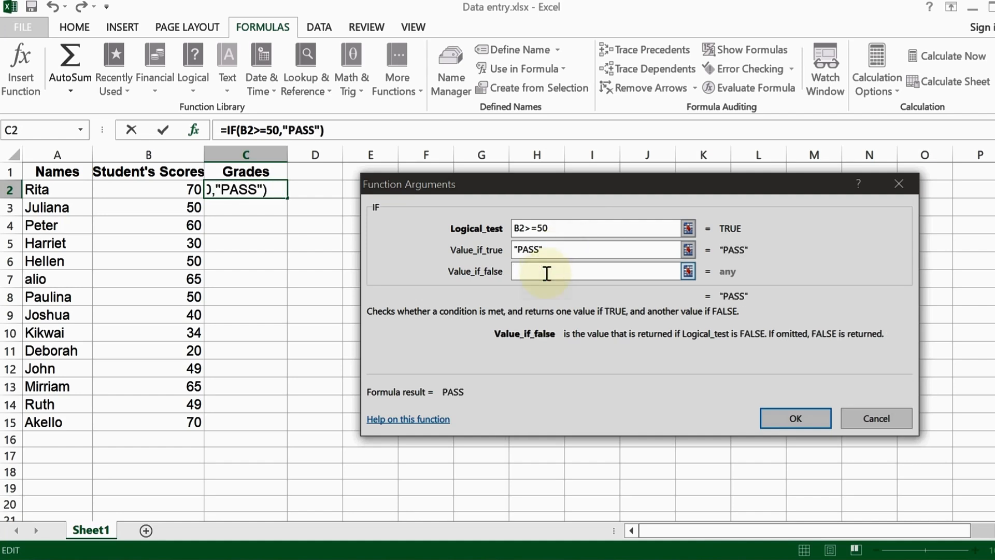
text(FAIL)
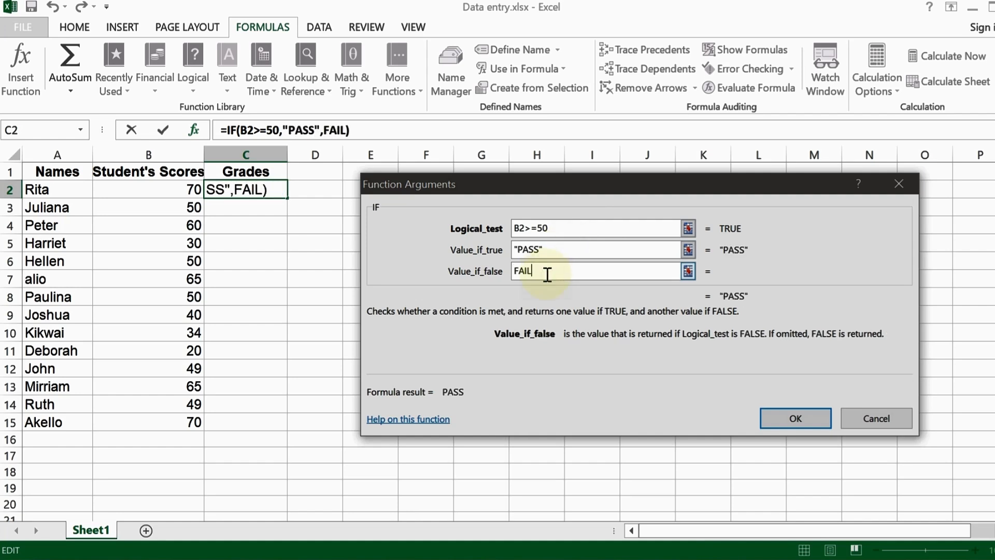
click(795, 418)
- Fill the inserted IF function from C2 down the Grades column to C15
click(315, 261)
drag(289, 195, 269, 422)
click(370, 332)
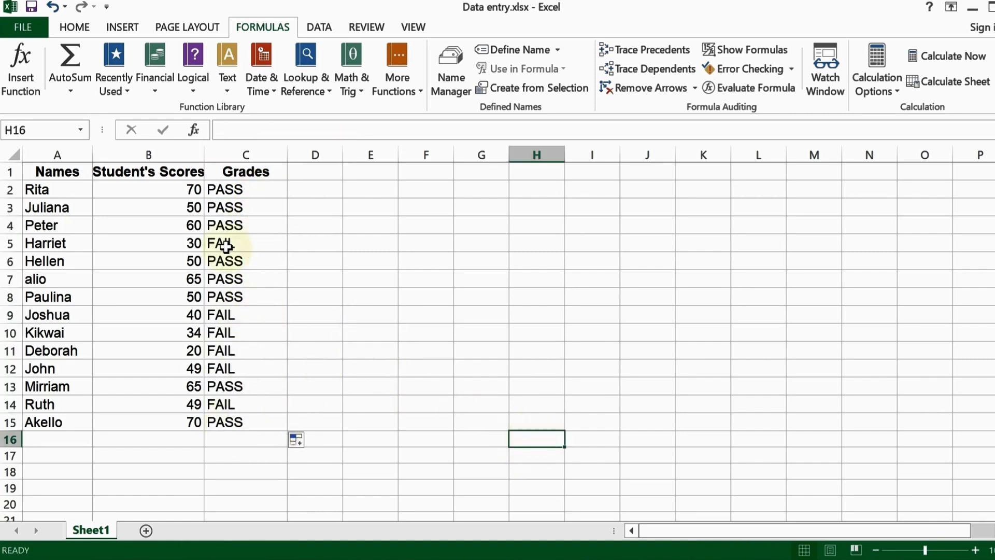
- Apply all borders to the graded table from A1 to C15
drag(52, 176, 260, 423)
click(75, 27)
click(213, 80)
click(218, 226)
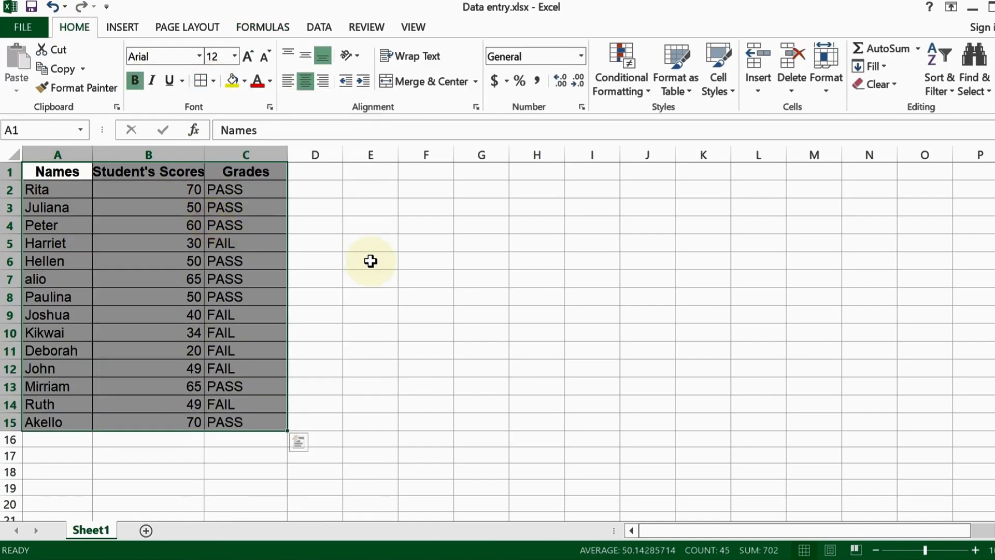
click(248, 56)
click(357, 299)
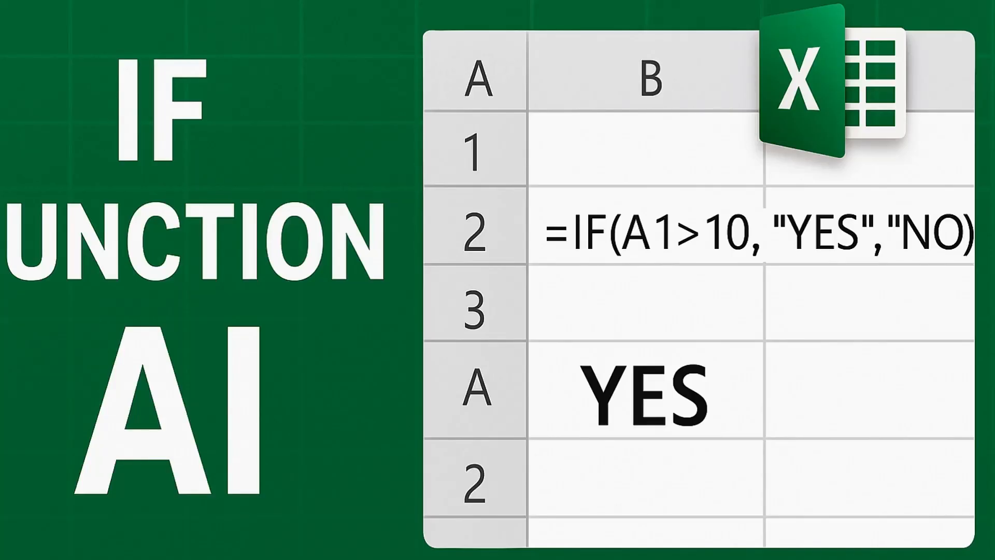